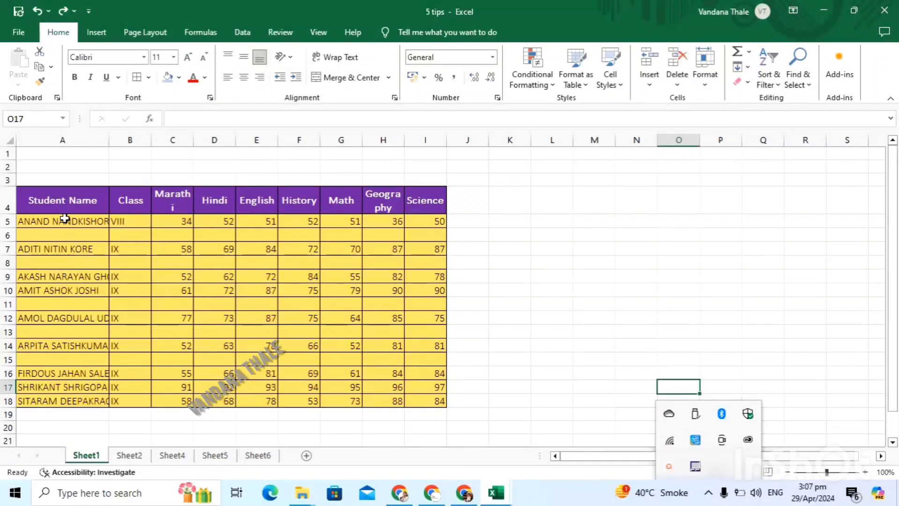
- Delete two blank rows one at a time from the row menu, then undo both deletions
right_click(7, 235)
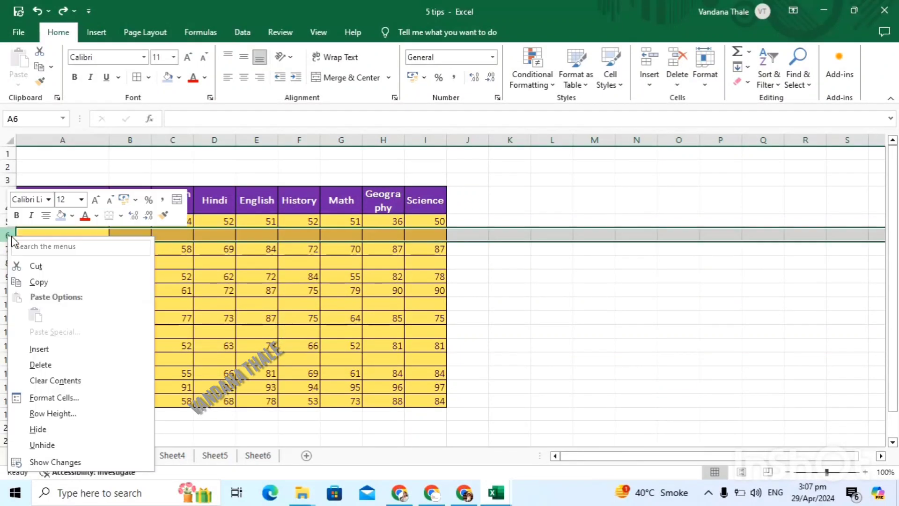
left_click(56, 364)
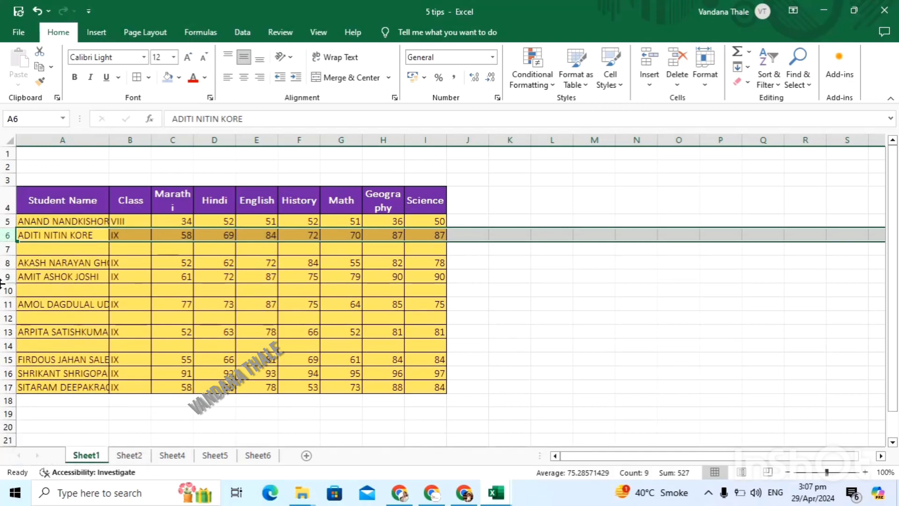
left_click(7, 249)
right_click(7, 248)
left_click(47, 143)
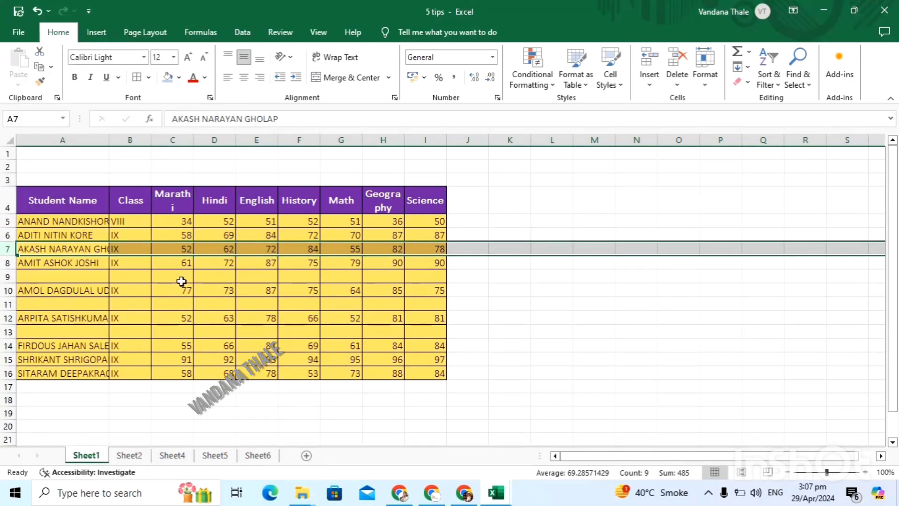
key("ctrl+z")
key("ctrl+z")
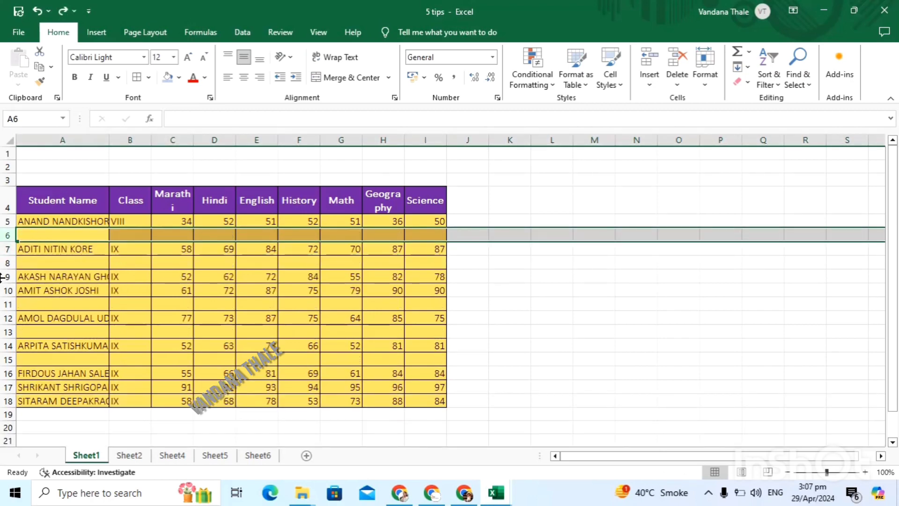
- Select all blank cells in the student table with Go To Special and delete their entire rows
left_click_drag(8, 221, 22, 401)
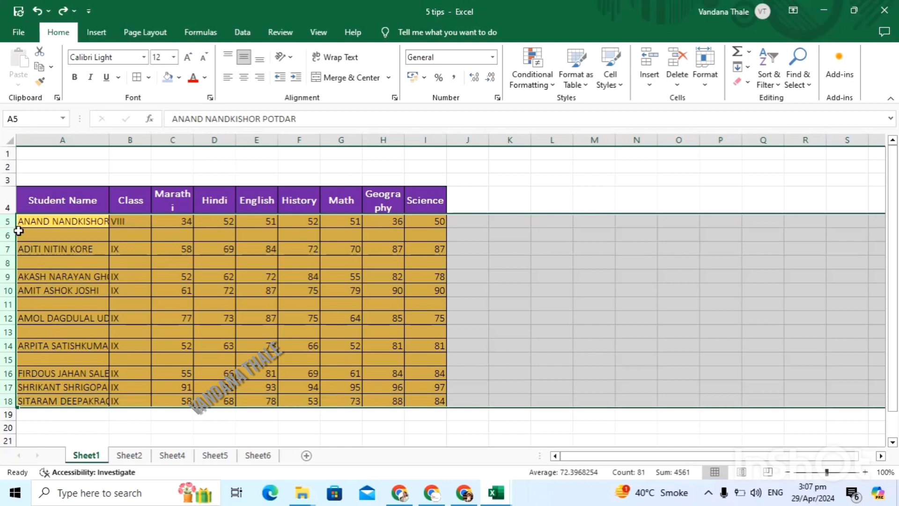
key("ctrl+g")
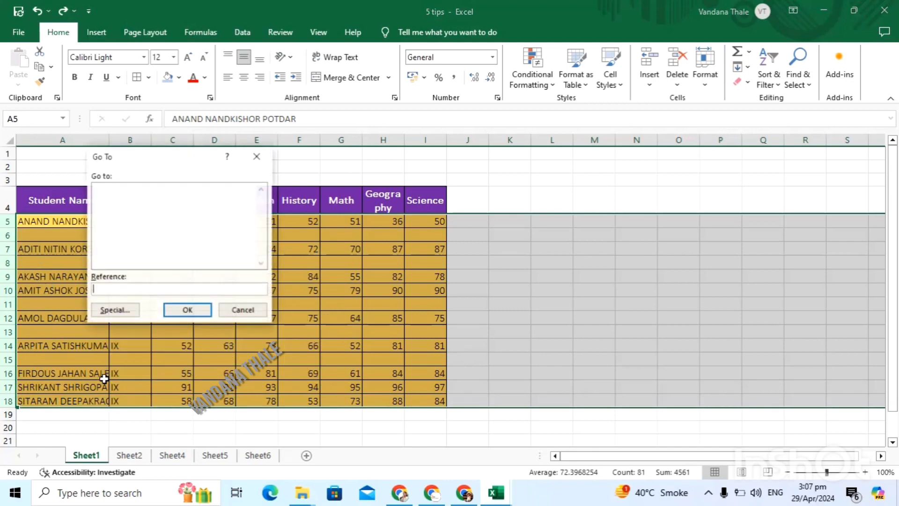
left_click(131, 310)
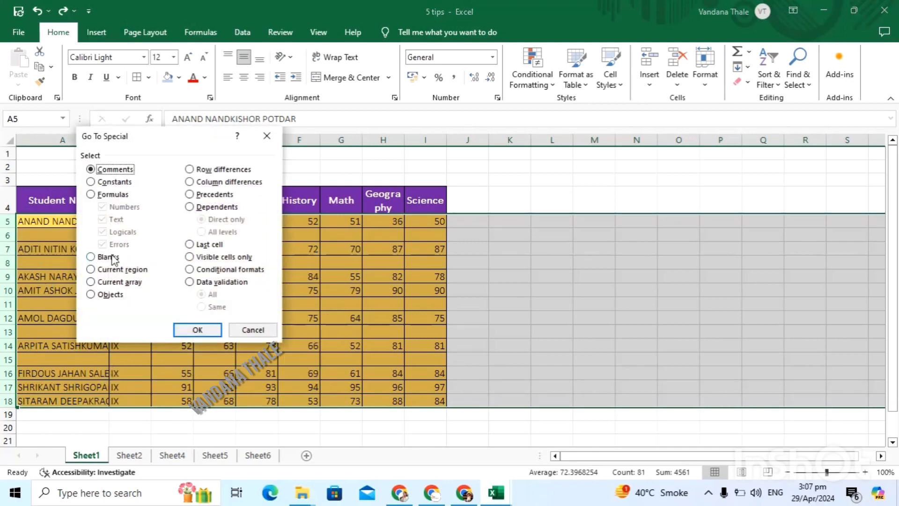
left_click(112, 258)
left_click(197, 331)
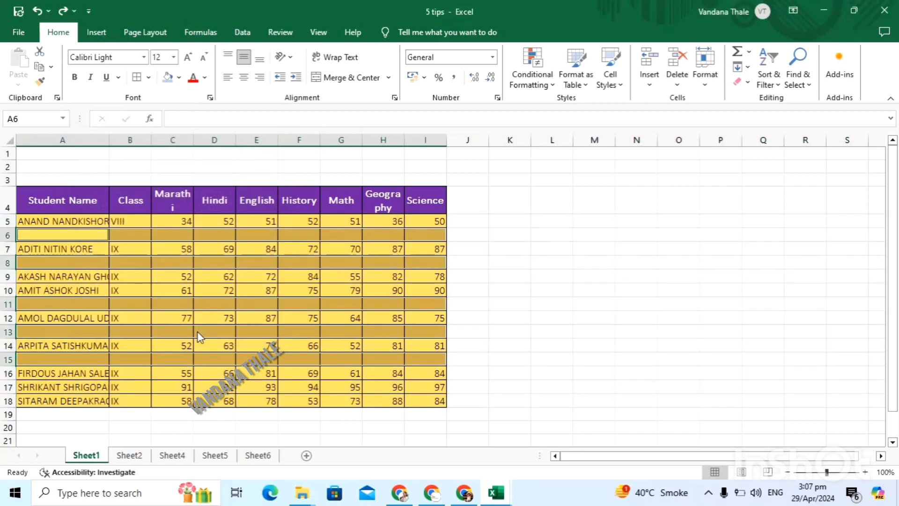
key("ctrl+minus")
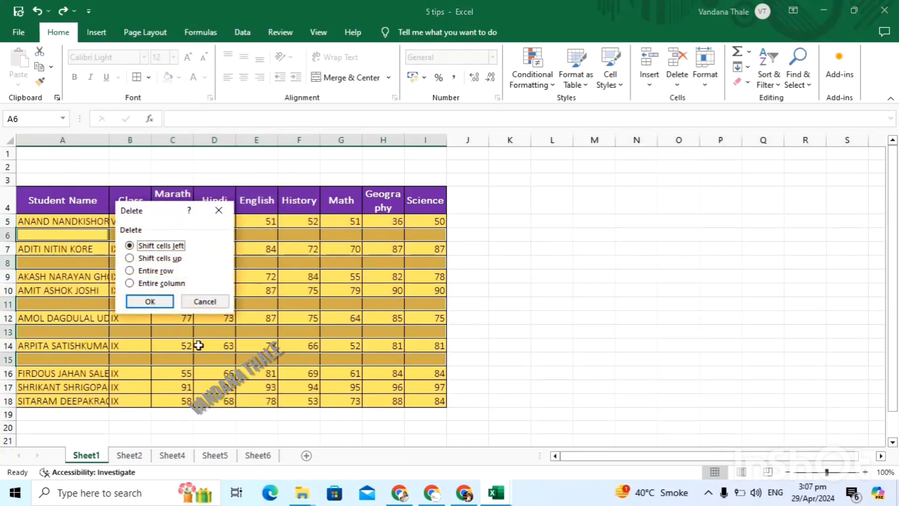
left_click(158, 271)
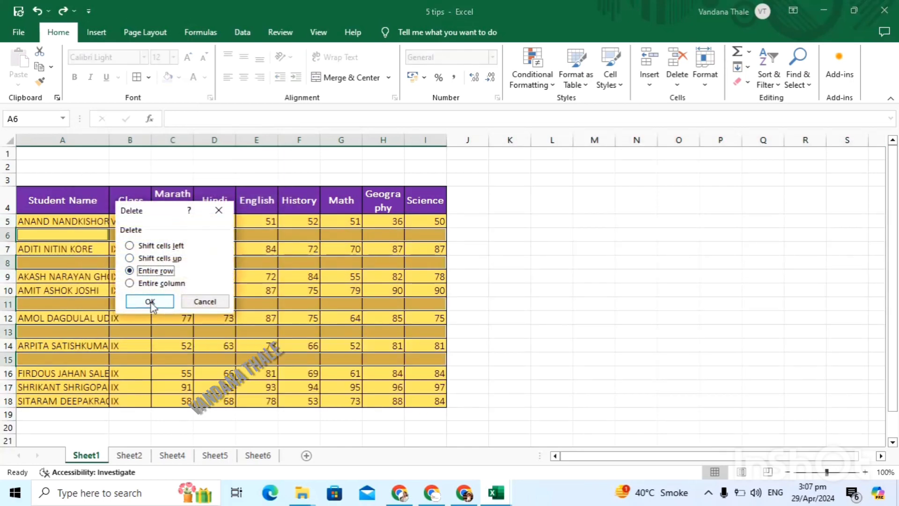
left_click(151, 302)
- Review the compacted student rows, then switch to Sheet2
left_click_drag(135, 318, 136, 304)
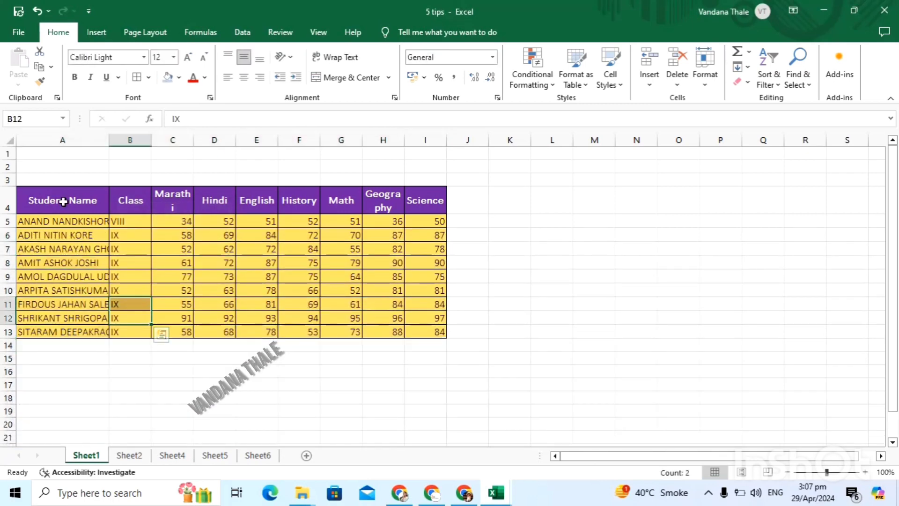
left_click_drag(52, 231, 260, 346)
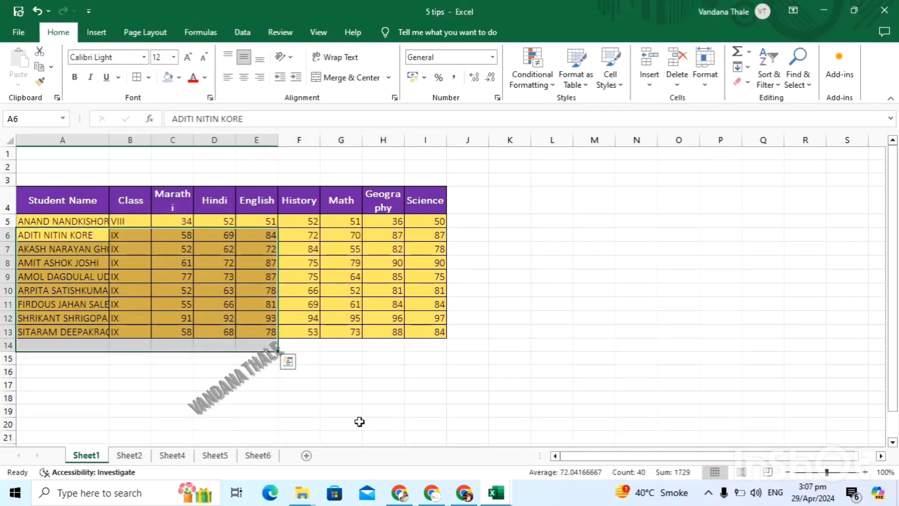
left_click_drag(356, 412, 299, 398)
left_click(129, 455)
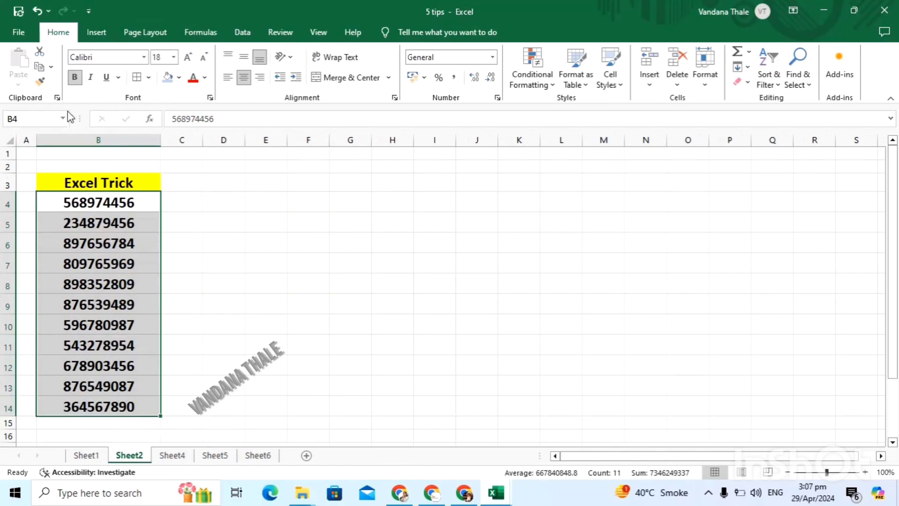
left_click_drag(75, 203, 94, 406)
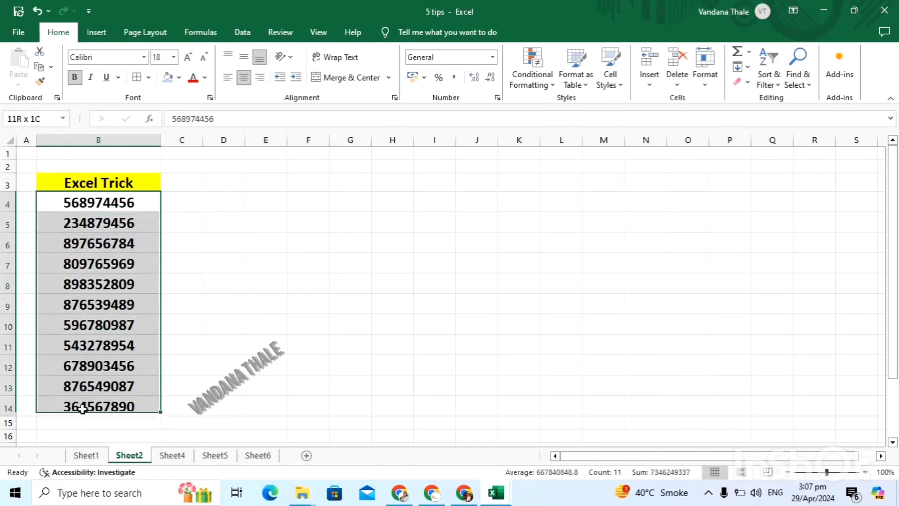
double_click(90, 202)
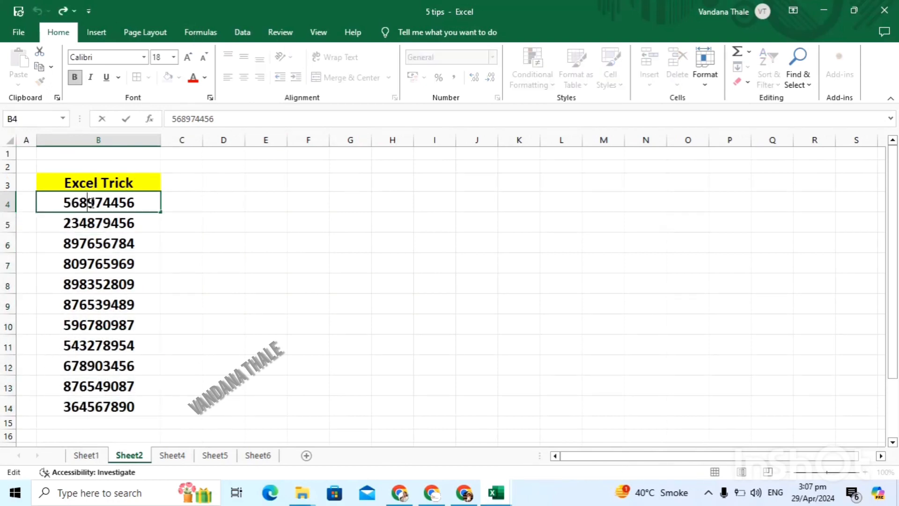
type("-974")
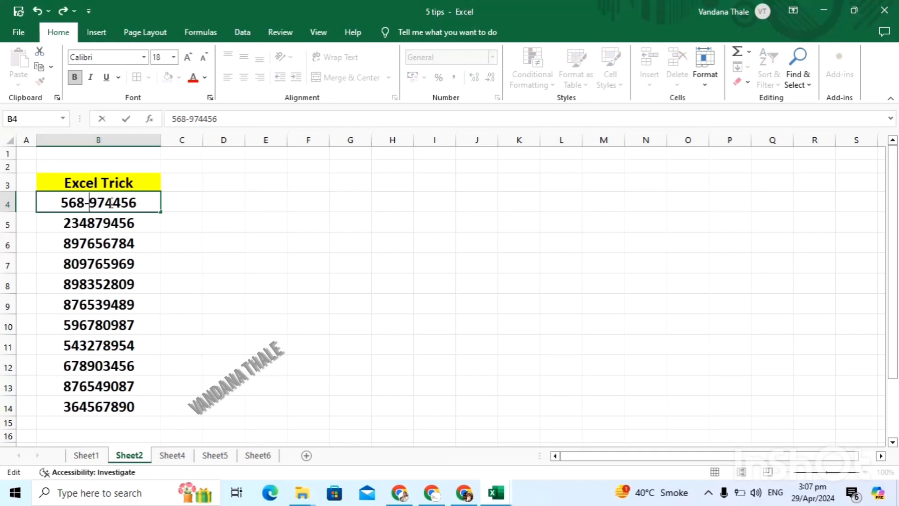
type("-")
left_click(93, 240)
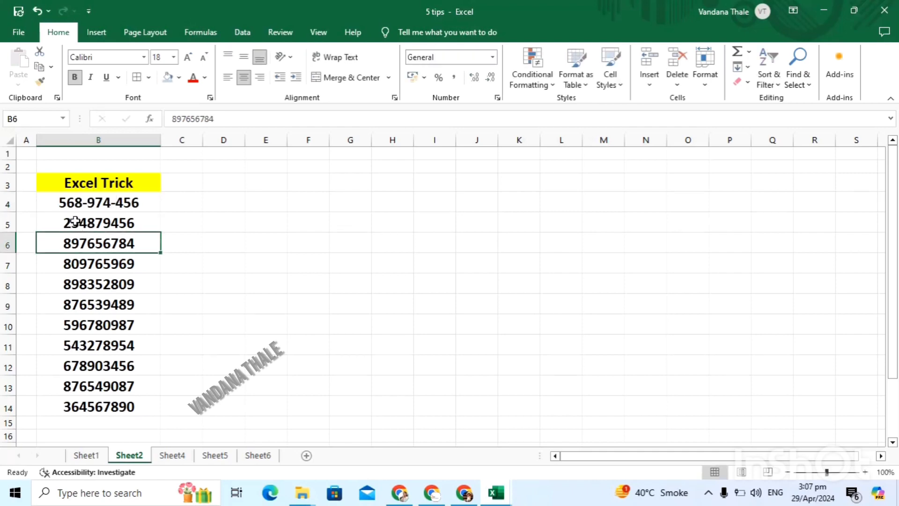
key("ctrl+z")
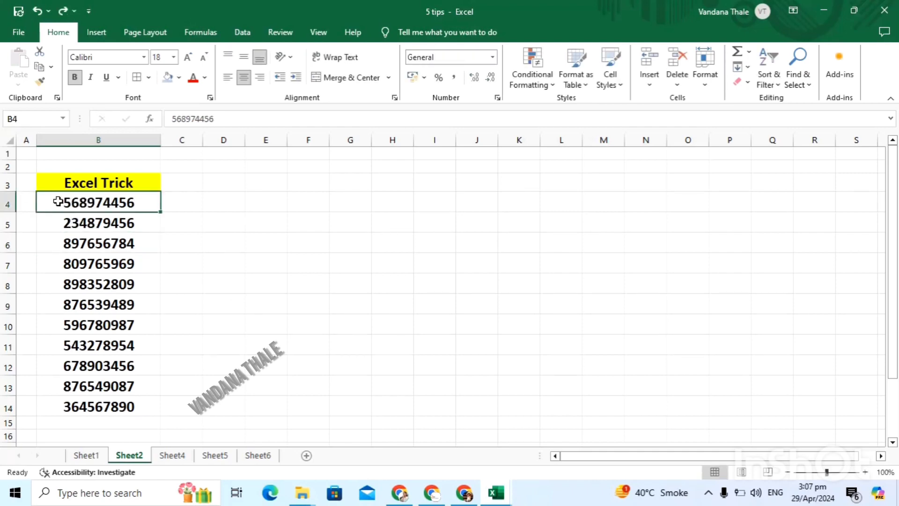
left_click_drag(55, 202, 71, 404)
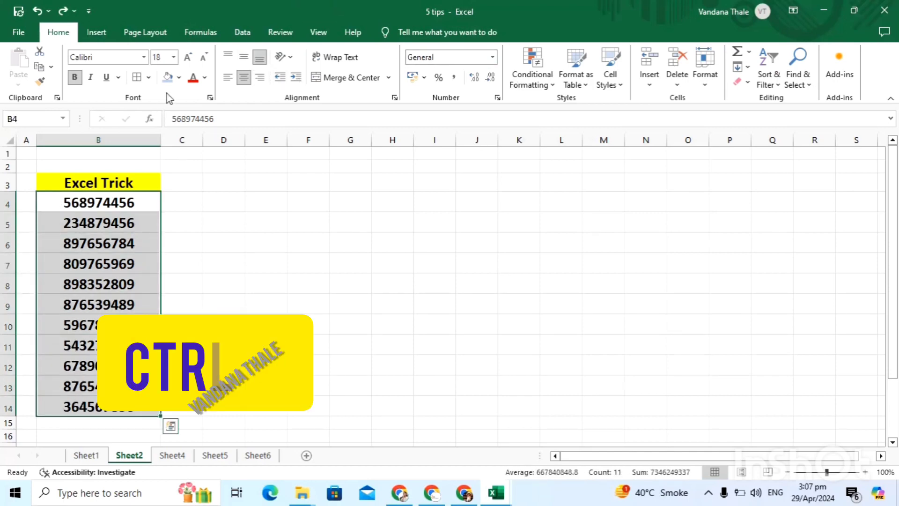
- Apply the custom format 000-000-000 to B4:B14 so numbers read like 568-974-456
key("ctrl+1")
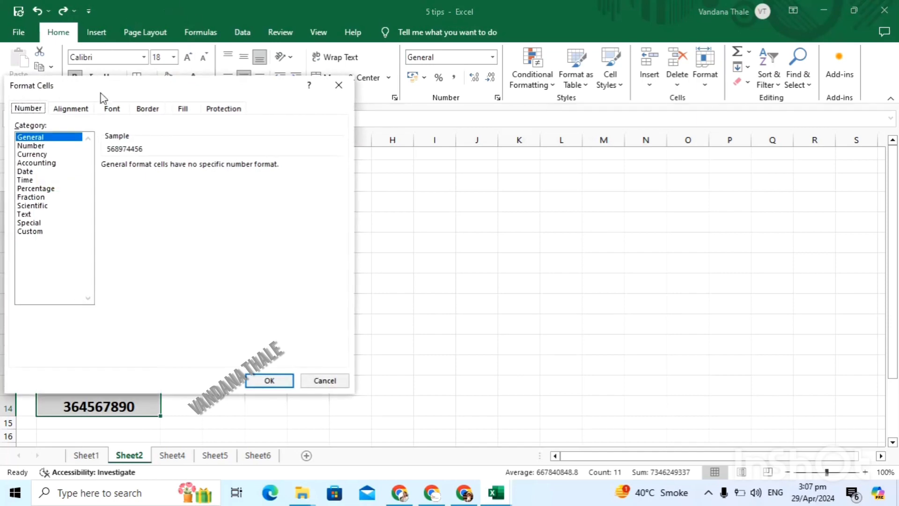
left_click(28, 232)
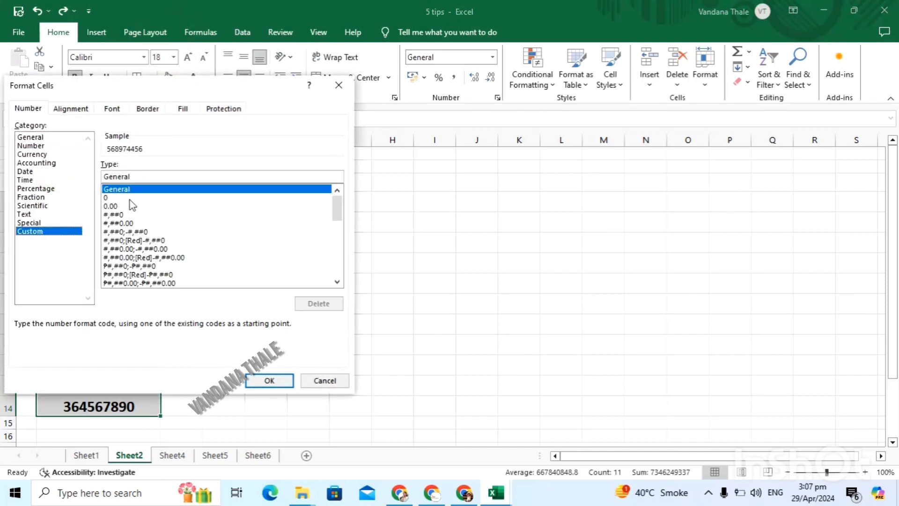
left_click(116, 198)
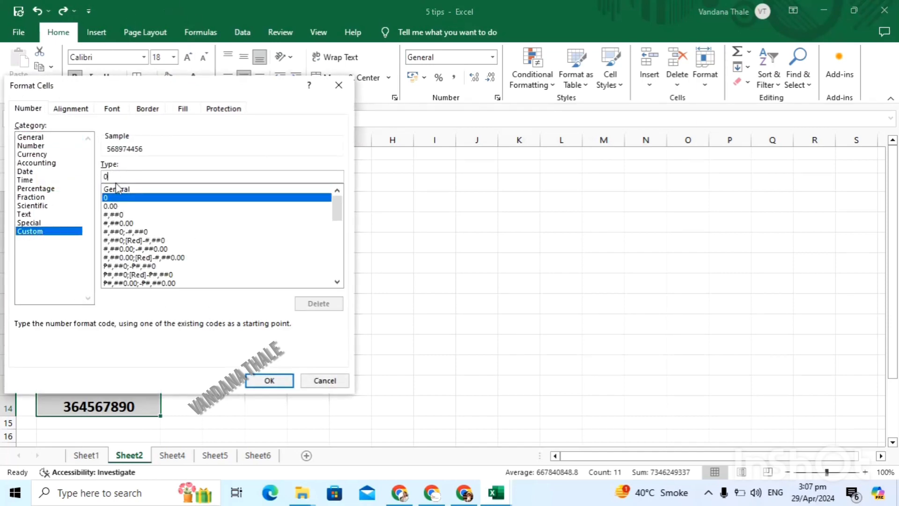
type("00-000-000")
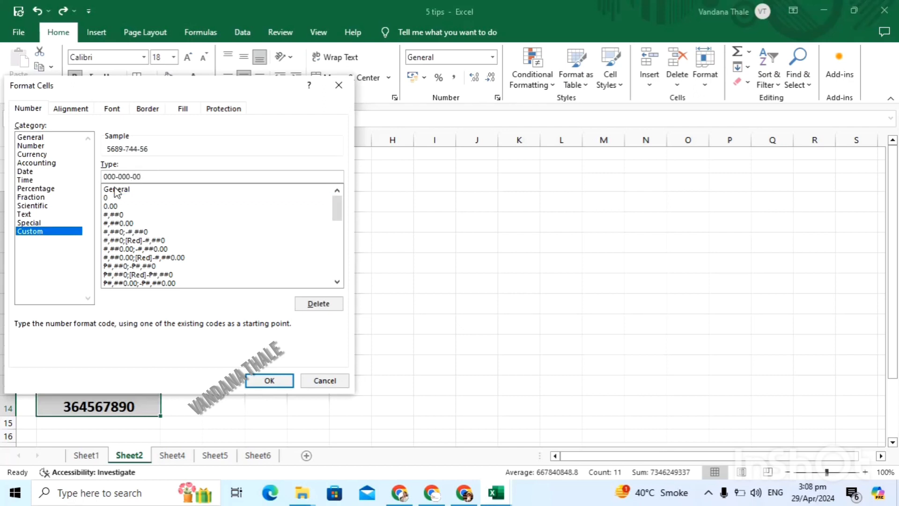
left_click(272, 382)
left_click(172, 203)
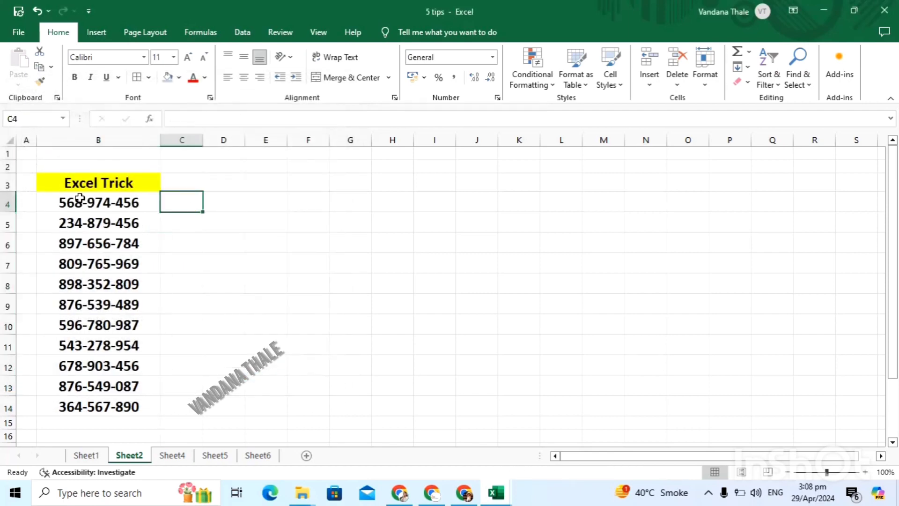
mouse_move(74, 203)
left_mouse_down()
mouse_move(102, 446)
mouse_move(109, 403)
left_mouse_up()
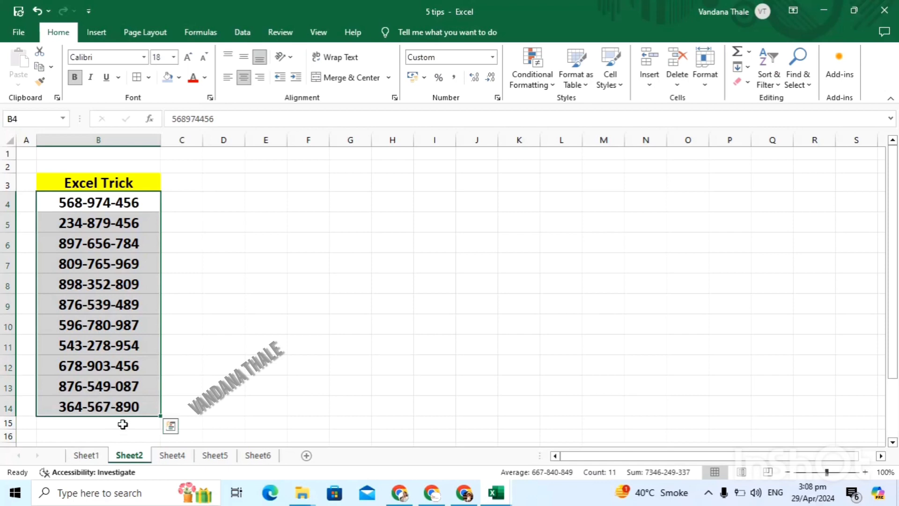
- On Sheet4, clear the previously filled Text cells B4:B8, including Pooja8976
left_click(172, 456)
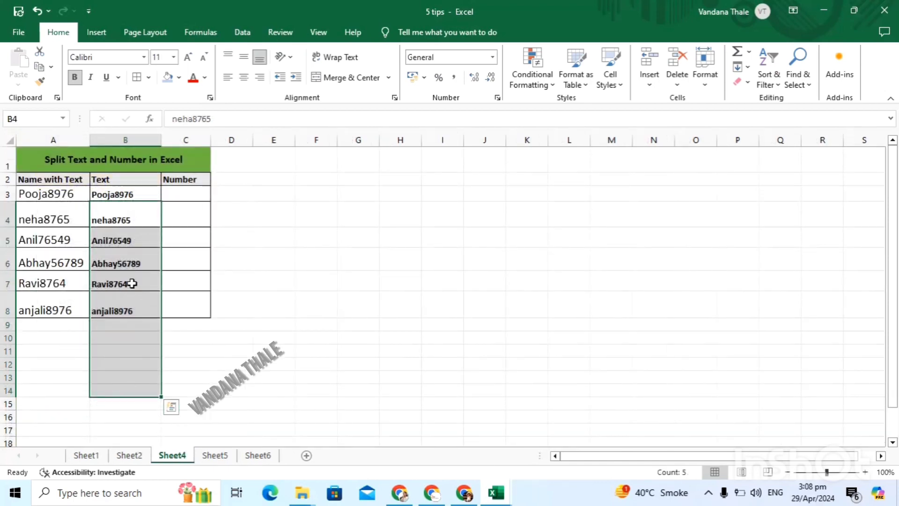
key("Delete")
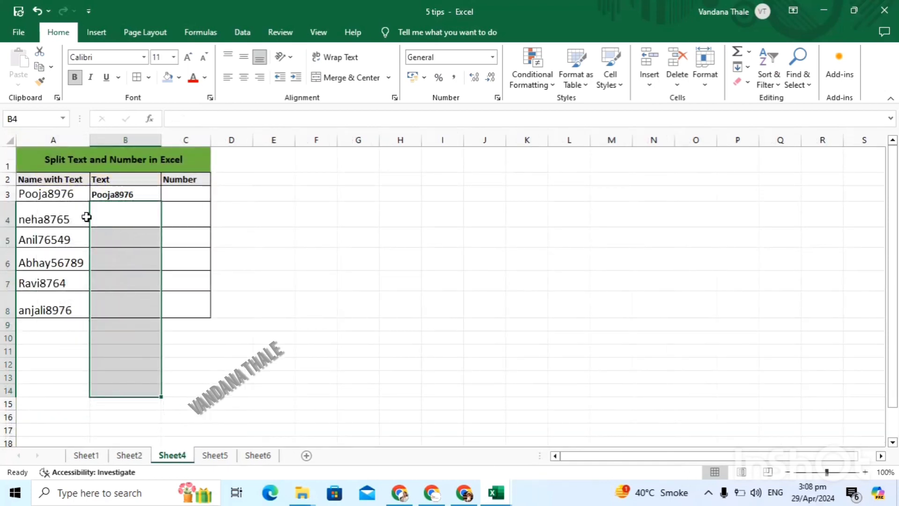
left_click(115, 194)
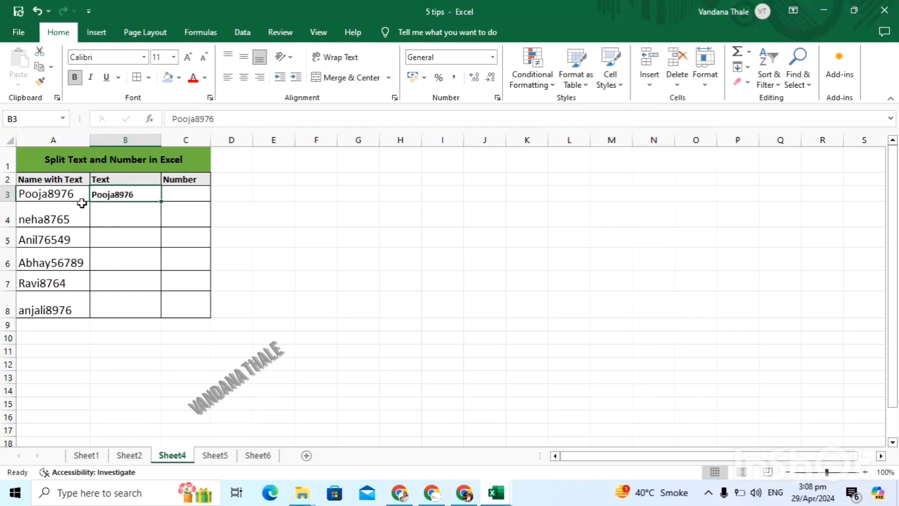
left_click_drag(132, 187, 135, 325)
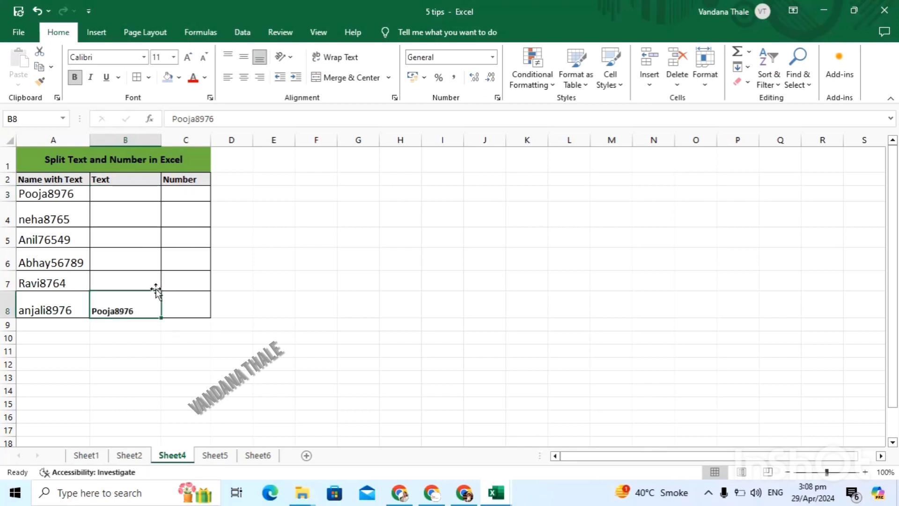
key("Delete")
- Type pooja in B3 and 8976 in C3 as the first row's example split
left_click(126, 194)
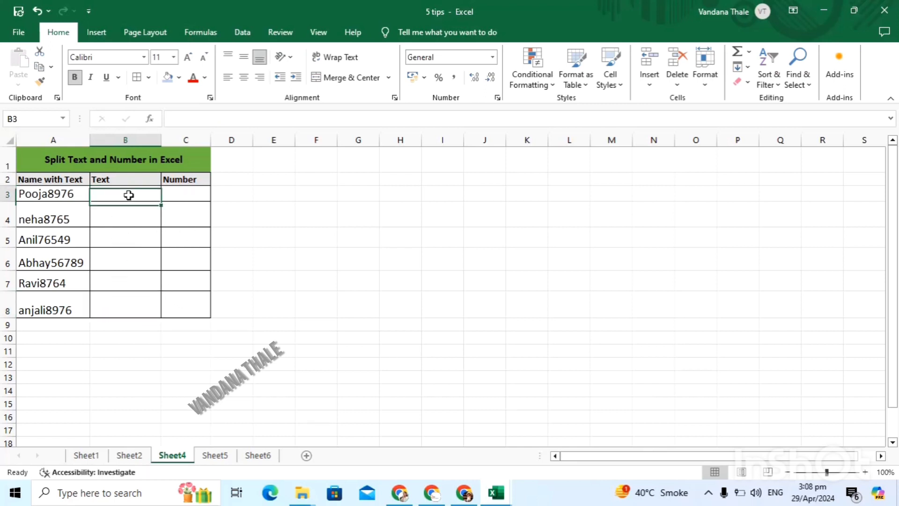
type("pooj")
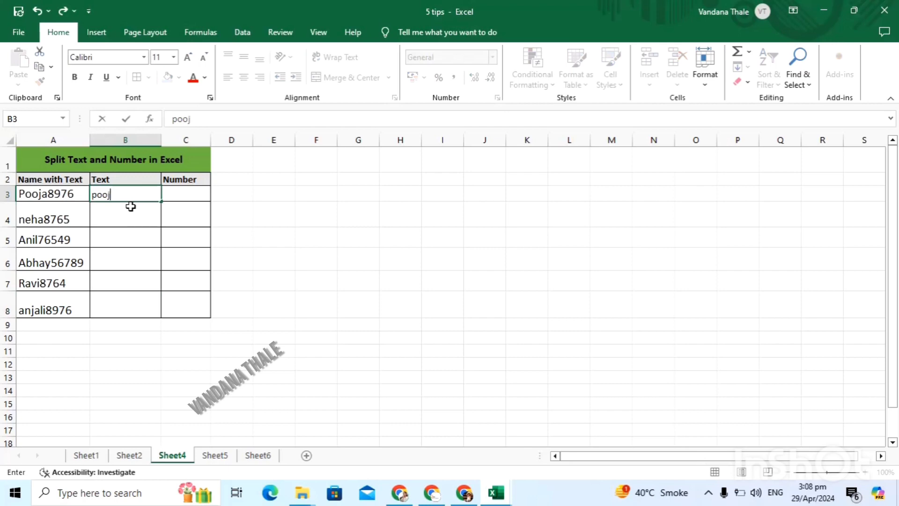
type("a")
key("Tab")
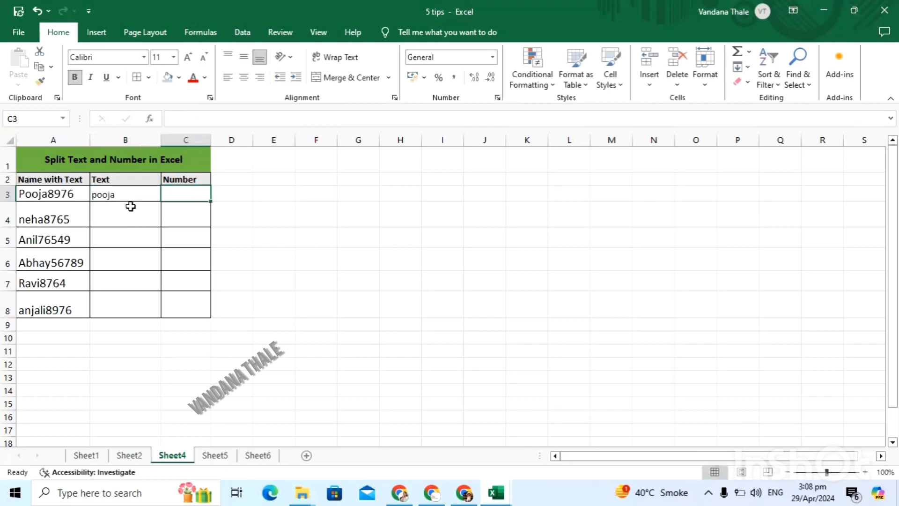
left_click(108, 194)
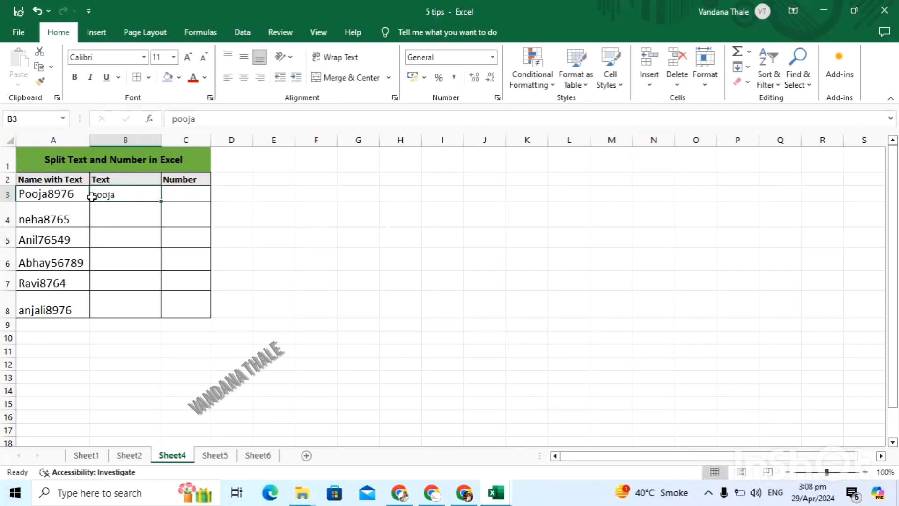
left_click(188, 193)
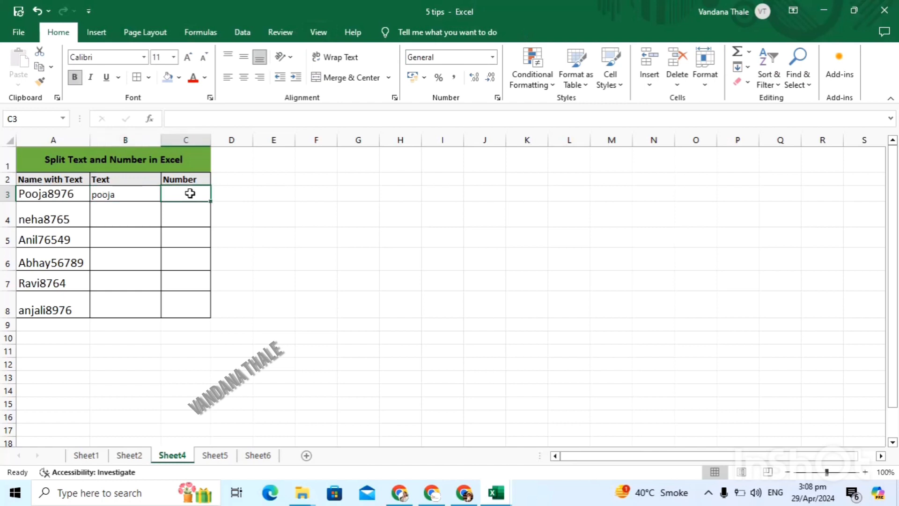
type("8976")
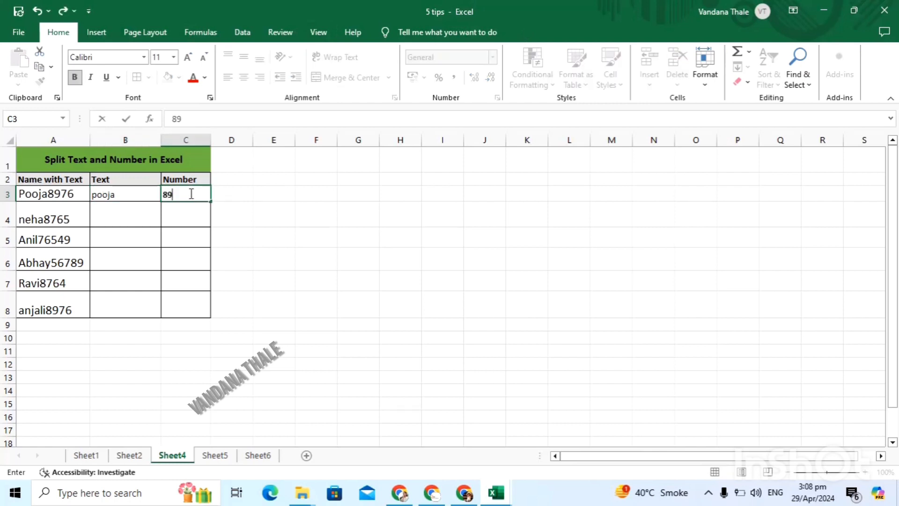
left_click(174, 284)
left_click(125, 194)
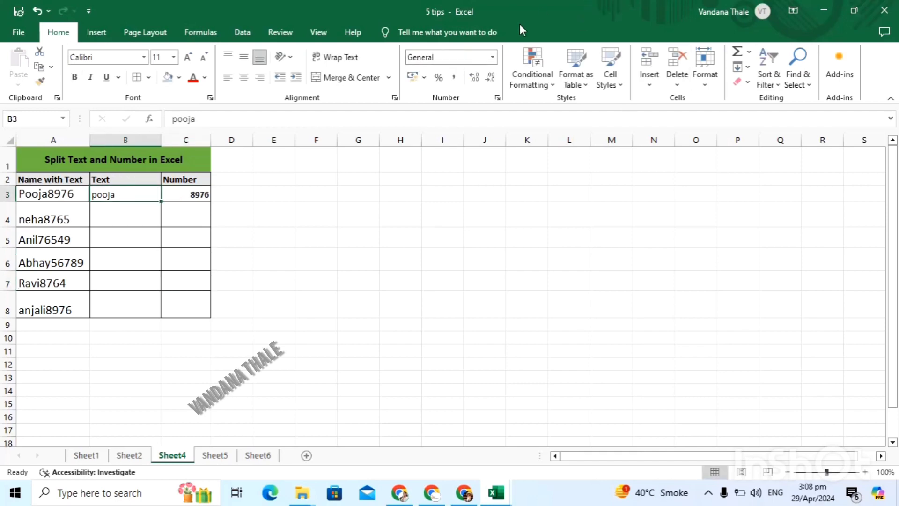
- Flash Fill the Text column from pooja and the Number column from 8976 for rows 4–8
left_click(242, 33)
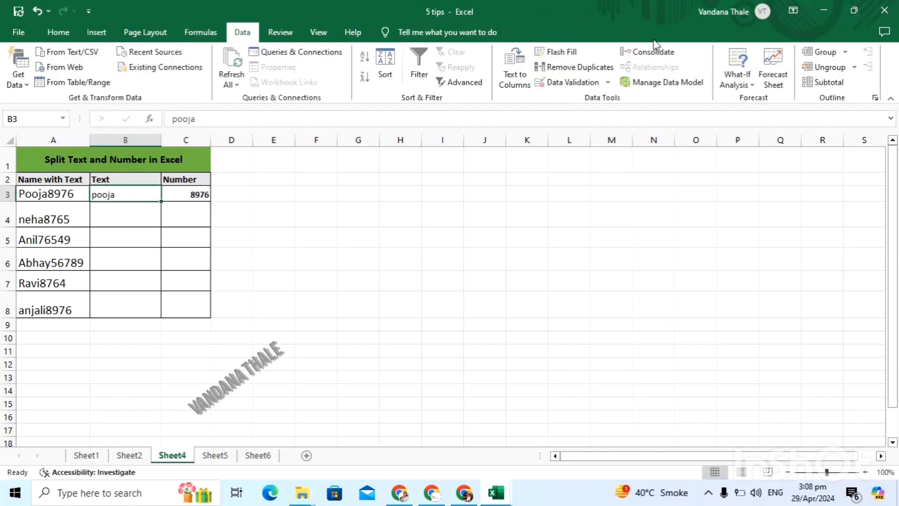
left_click(558, 53)
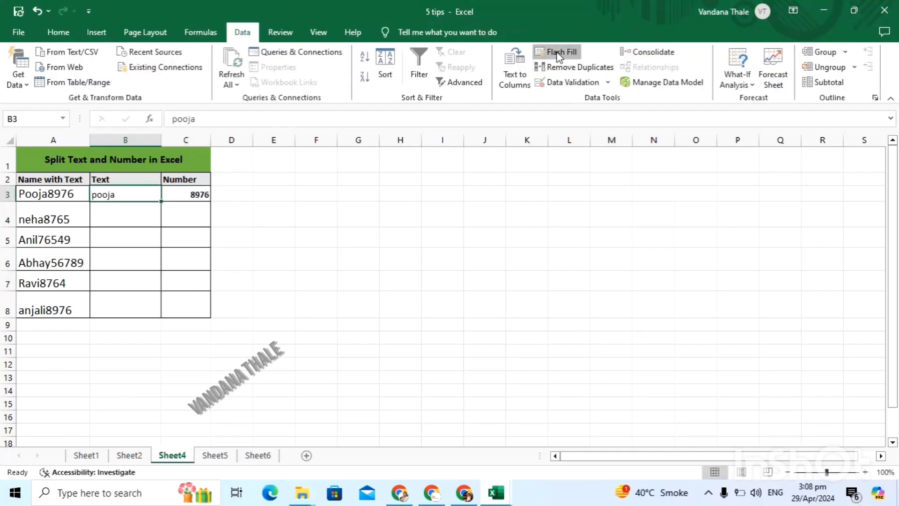
left_click(189, 195)
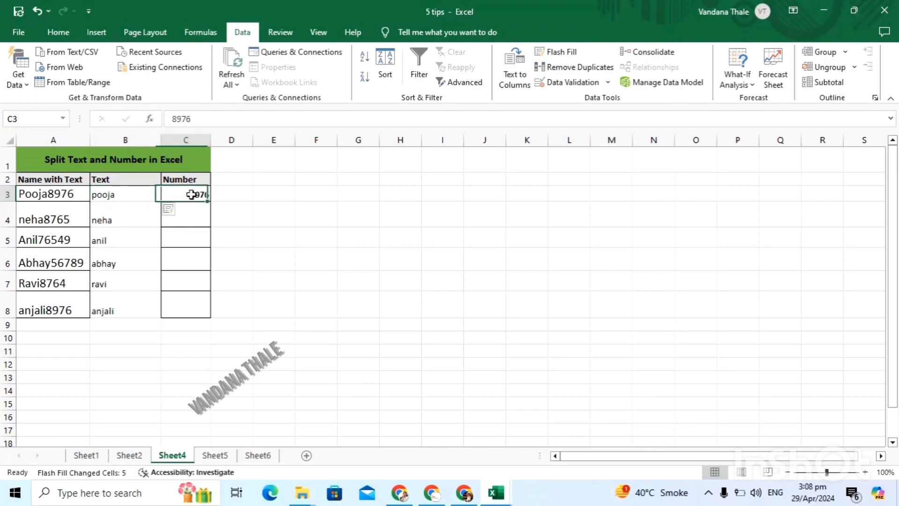
left_click(564, 55)
left_click(358, 337)
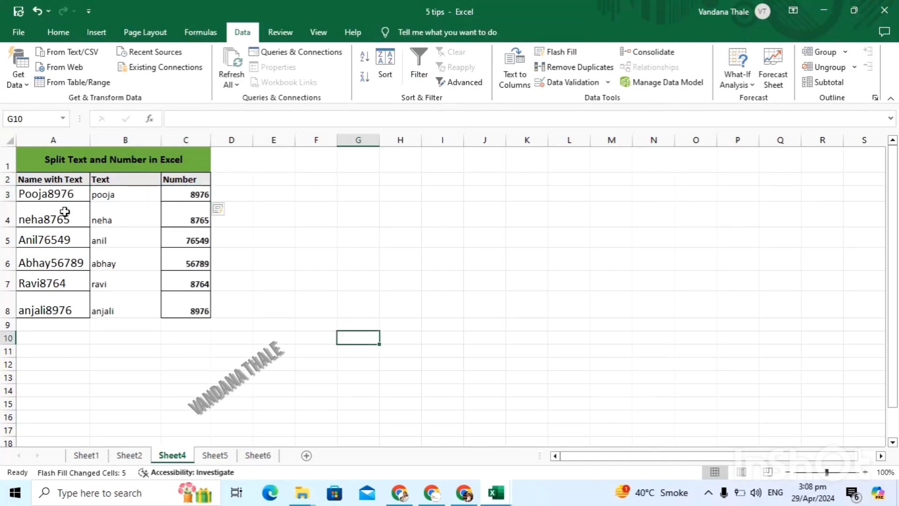
left_click_drag(61, 199, 178, 309)
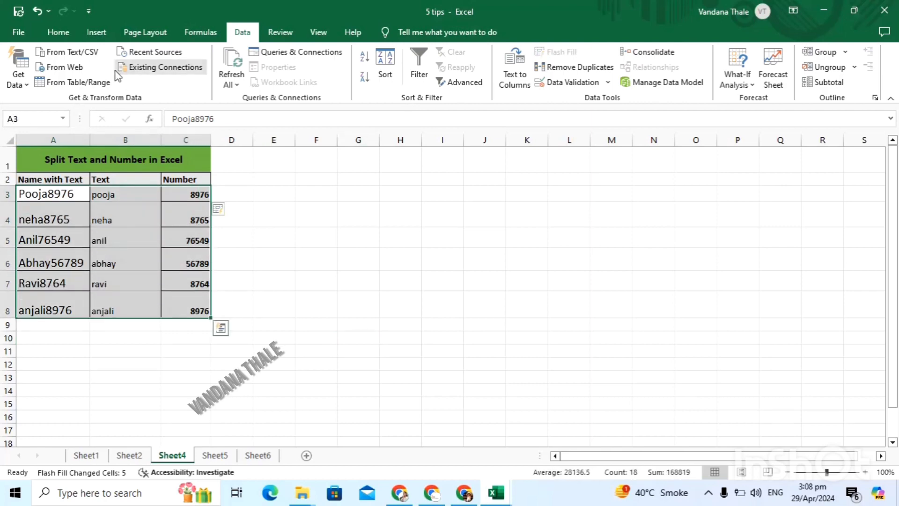
left_click(58, 33)
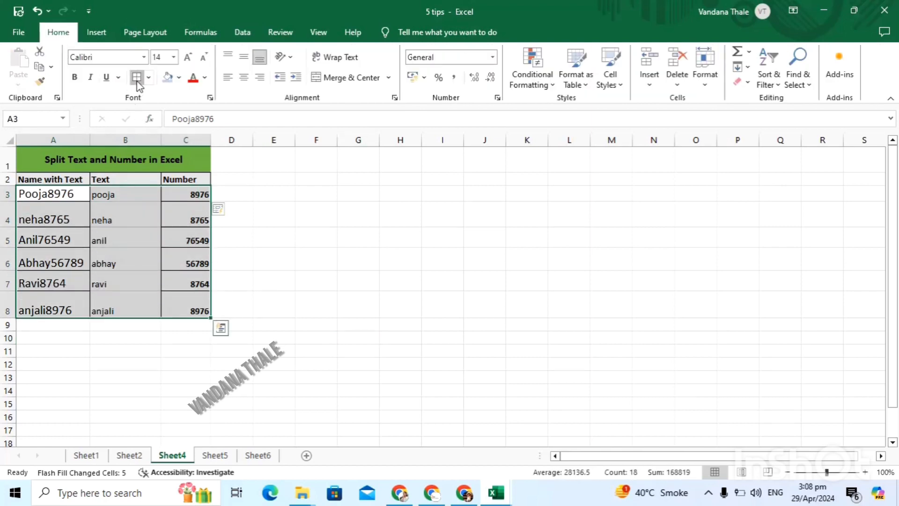
left_click(405, 264)
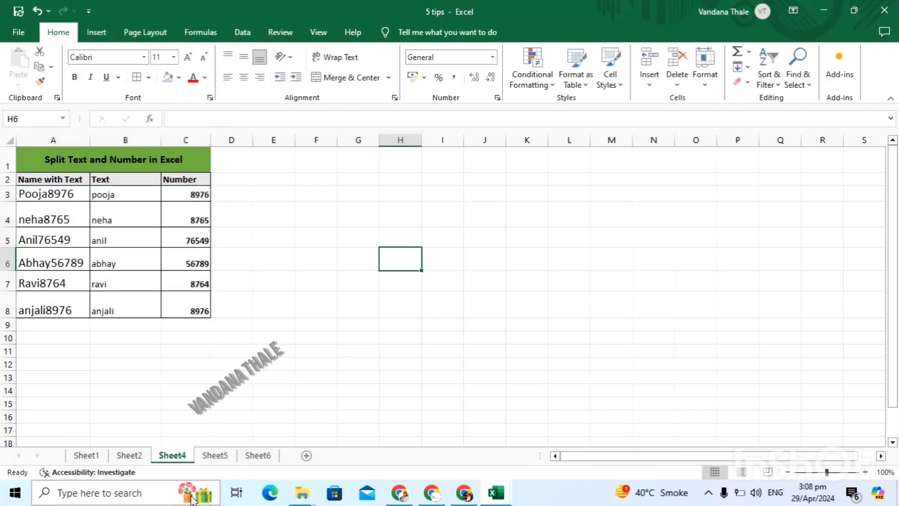
- Switch to Sheet5 and look over the All Data, Name and Mobile cells
left_click(215, 456)
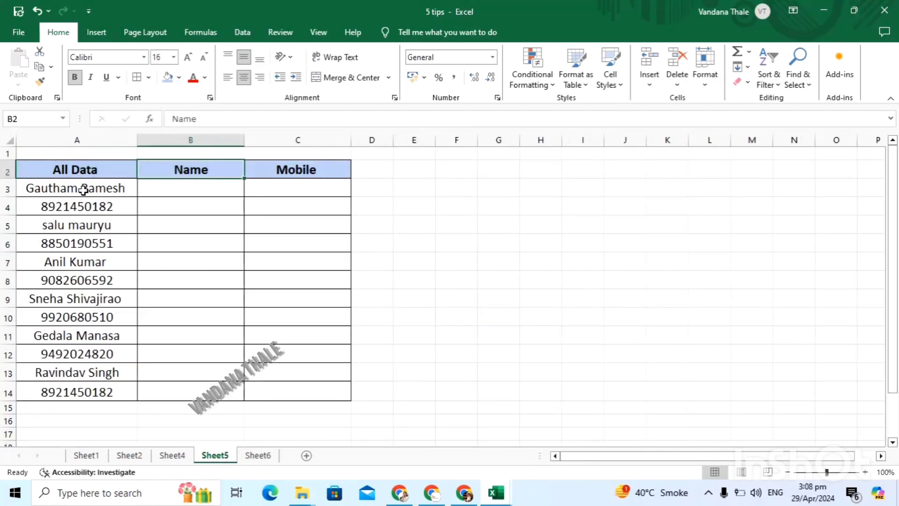
left_click_drag(85, 188, 65, 207)
left_click(100, 190)
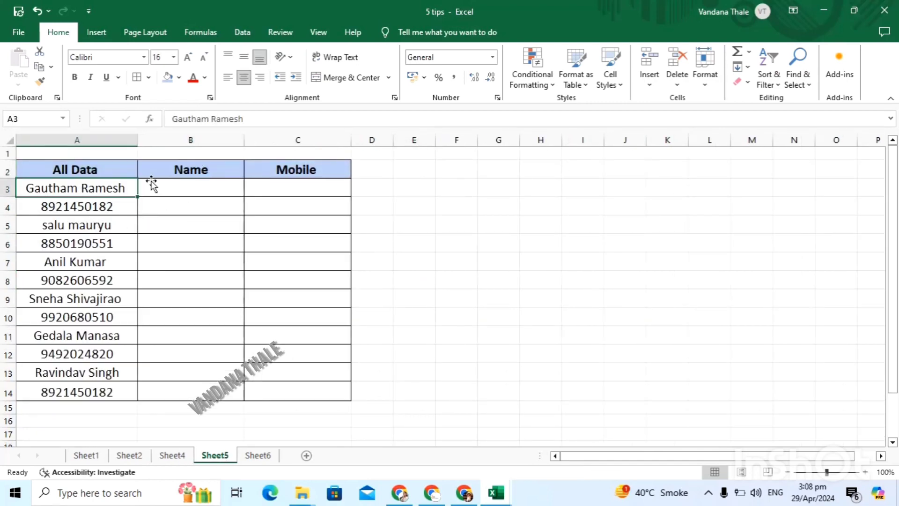
left_click(183, 187)
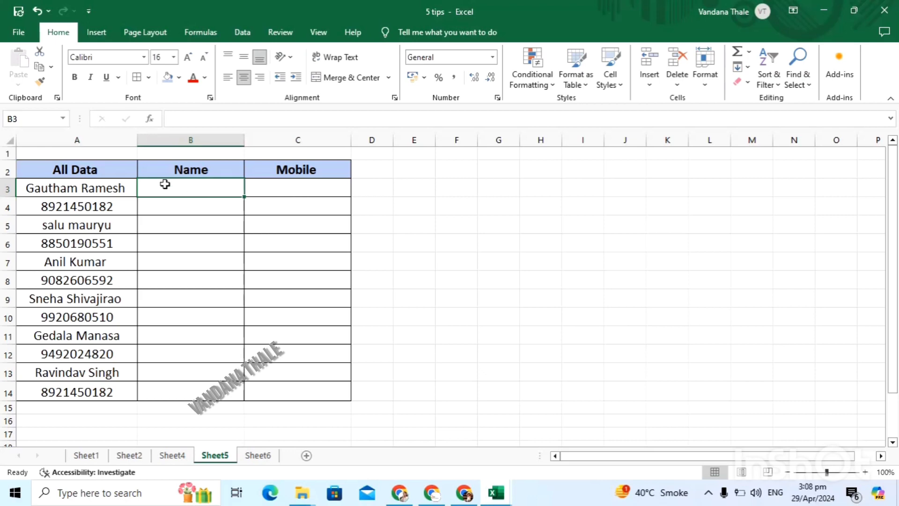
left_click(301, 187)
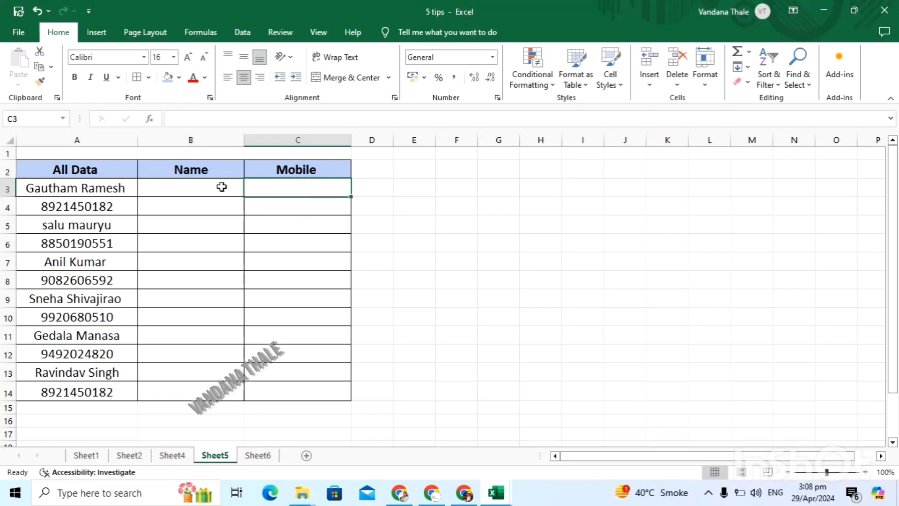
- Copy the first name from A3 to B3 and its mobile from A4 to C3, then undo both pastes
left_click(101, 192)
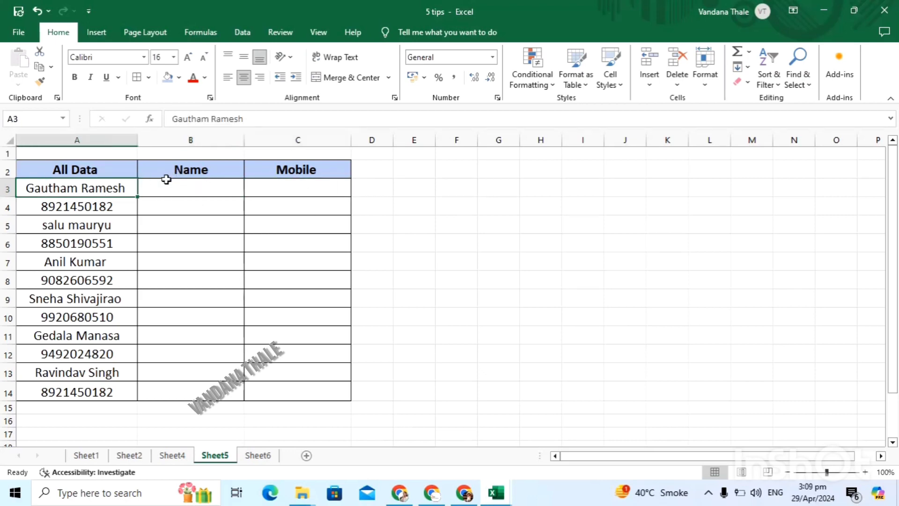
key("ctrl+c")
left_click(188, 186)
key("ctrl+v")
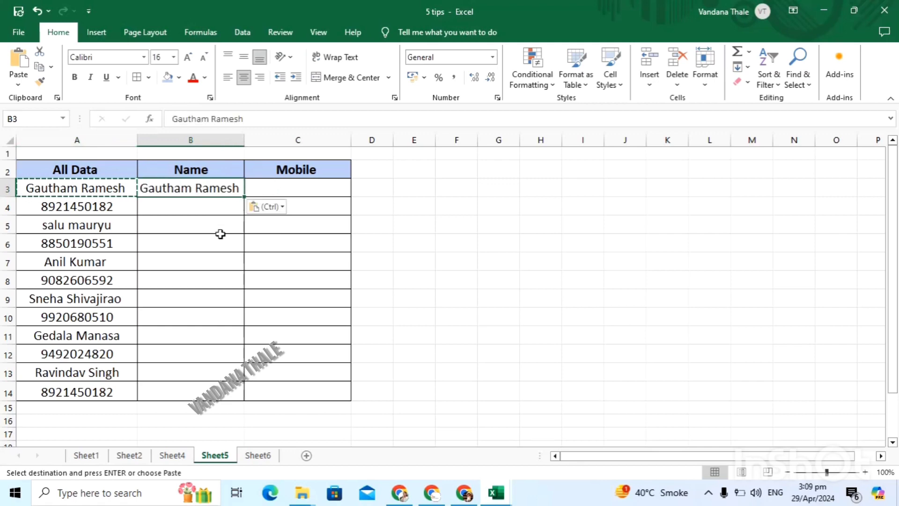
left_click(125, 206)
key("ctrl+c")
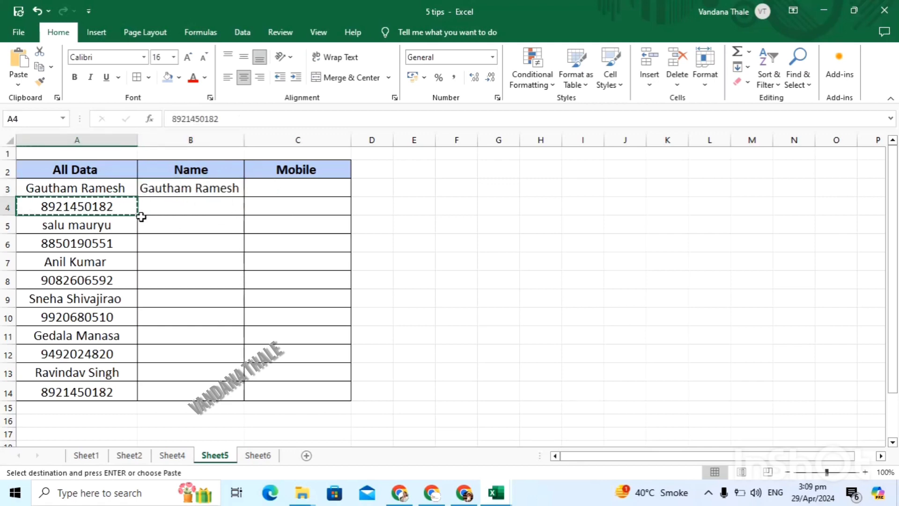
left_click(263, 188)
key("ctrl+v")
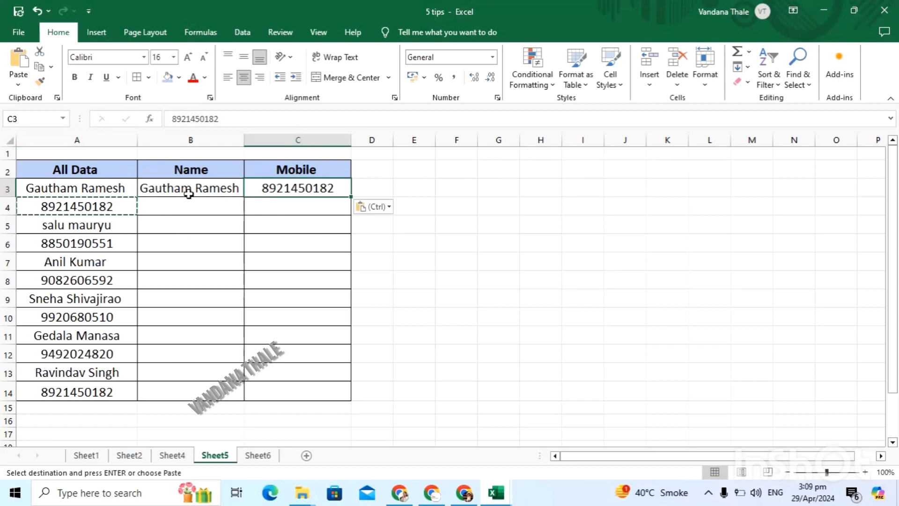
key("ctrl+z")
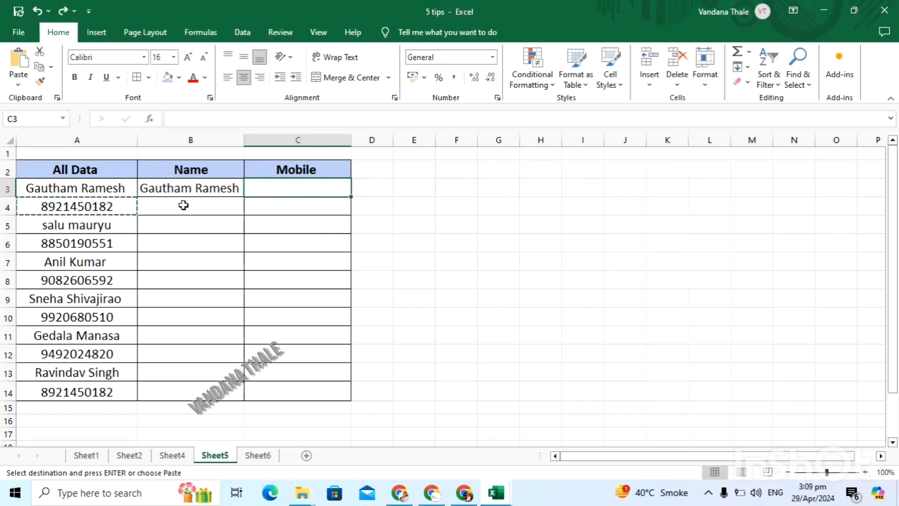
key("ctrl+z")
- Select only the text constants in A3:A14 with Go To Special and paste them into B3
left_click_drag(117, 189, 111, 392)
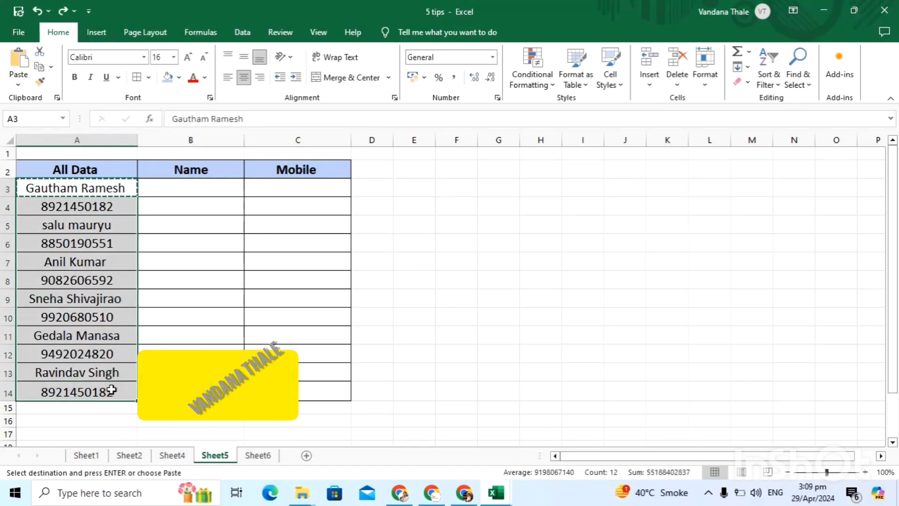
key("ctrl+g")
left_click(118, 310)
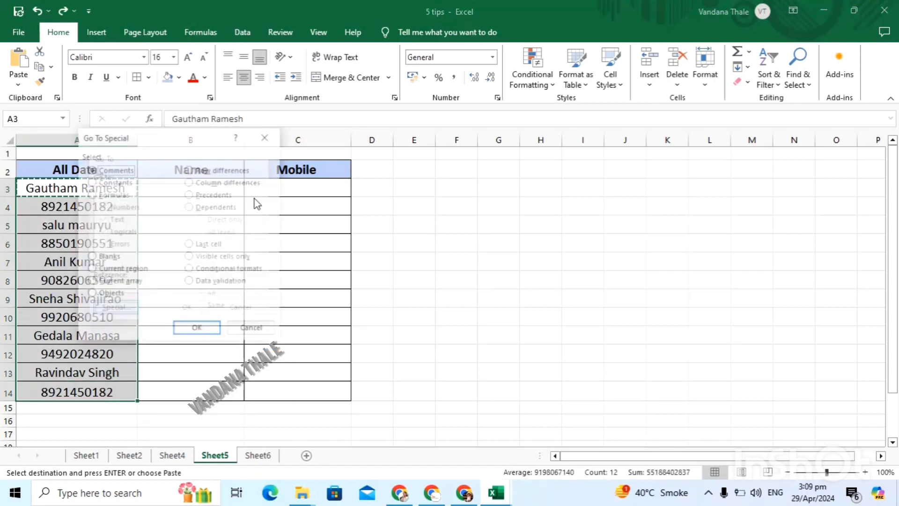
left_click(113, 181)
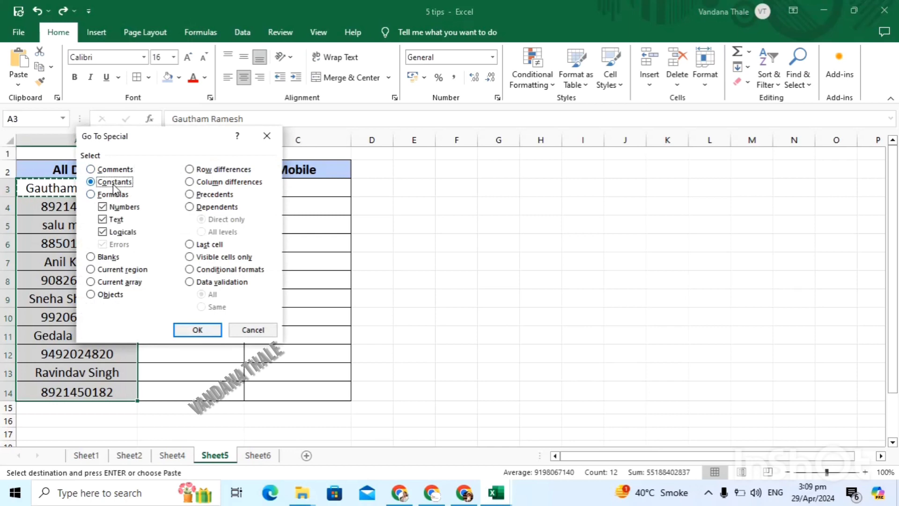
left_click(120, 232)
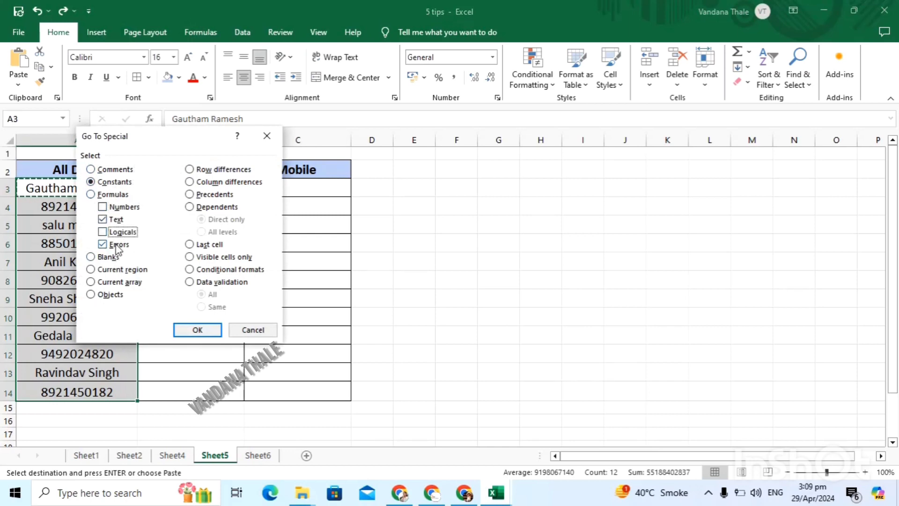
left_click(119, 244)
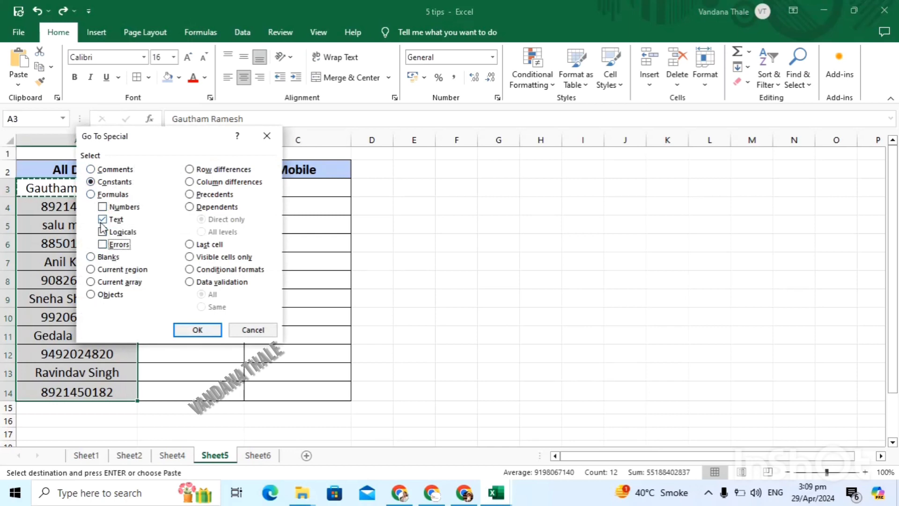
left_click(204, 330)
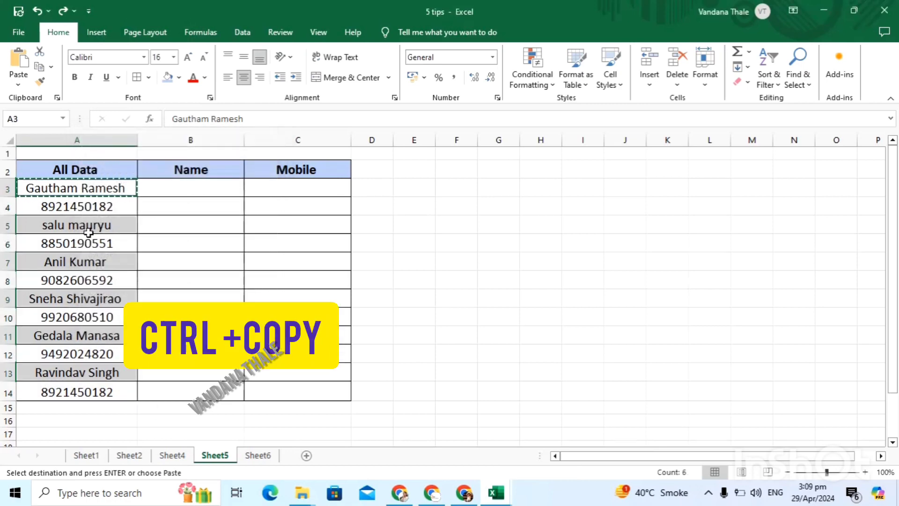
left_click(195, 191)
key("ctrl+v")
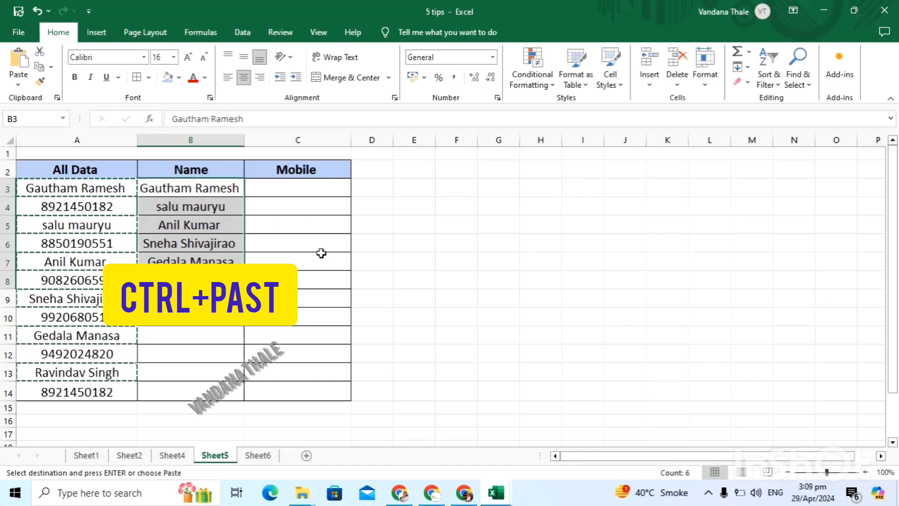
- Reselect the All Data entries and bring up Go To again
left_click(126, 336)
left_click_drag(70, 190, 77, 390)
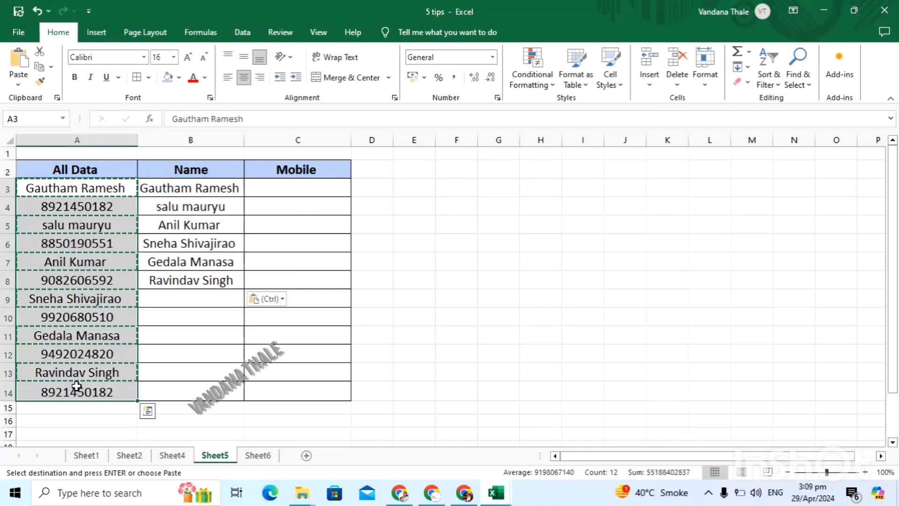
key("ctrl+g")
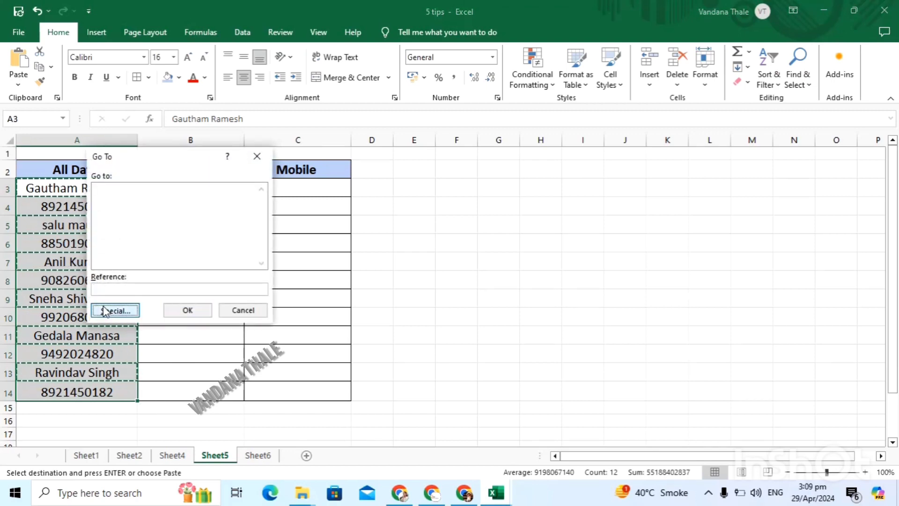
- Select only the numeric constants in All Data and paste them into C3:C8
left_click(114, 309)
left_click(117, 183)
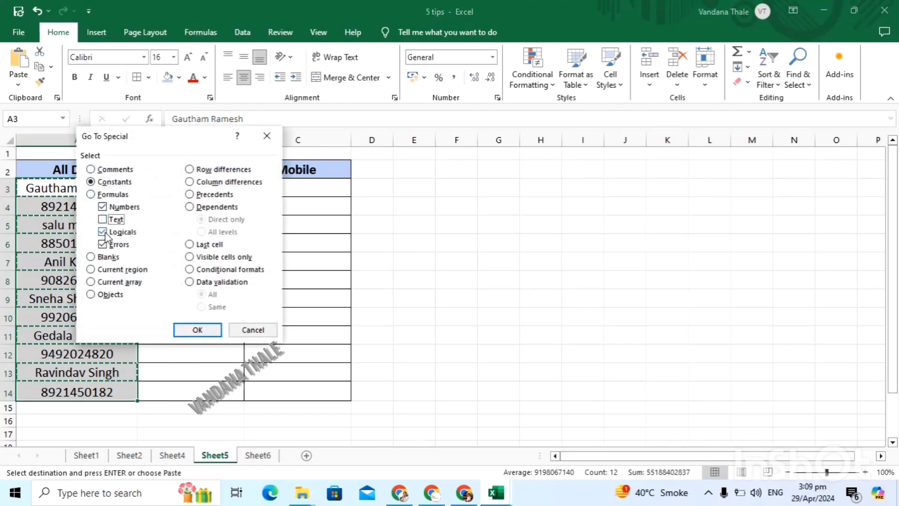
left_click(197, 330)
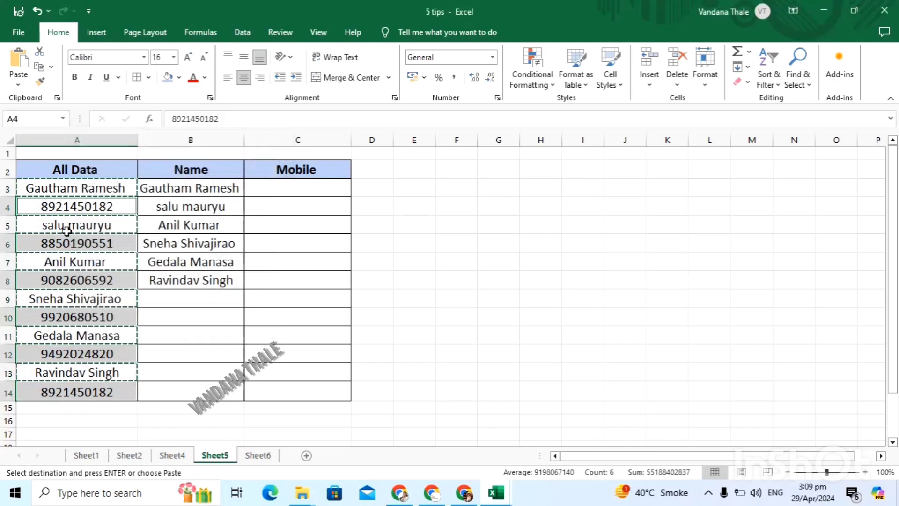
left_click(261, 187)
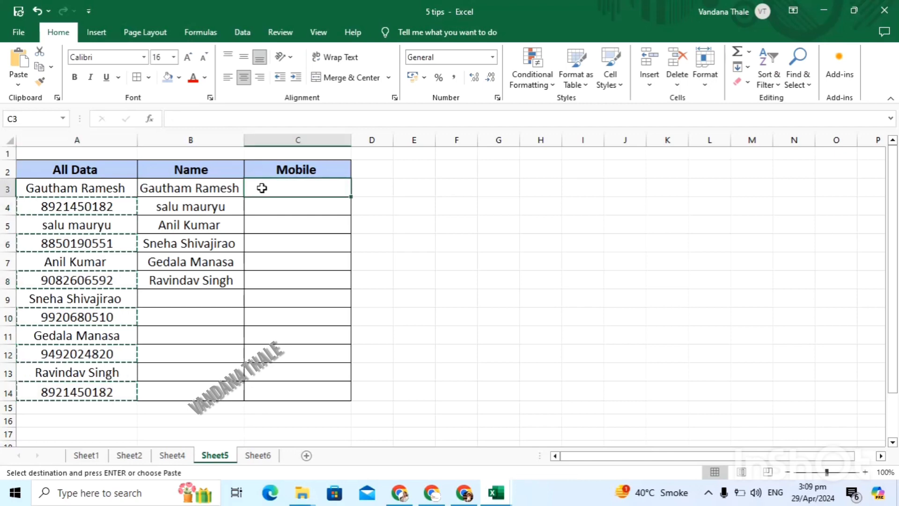
key("ctrl+v")
- Highlight the split Name and Mobile columns to check the result
left_click(484, 257)
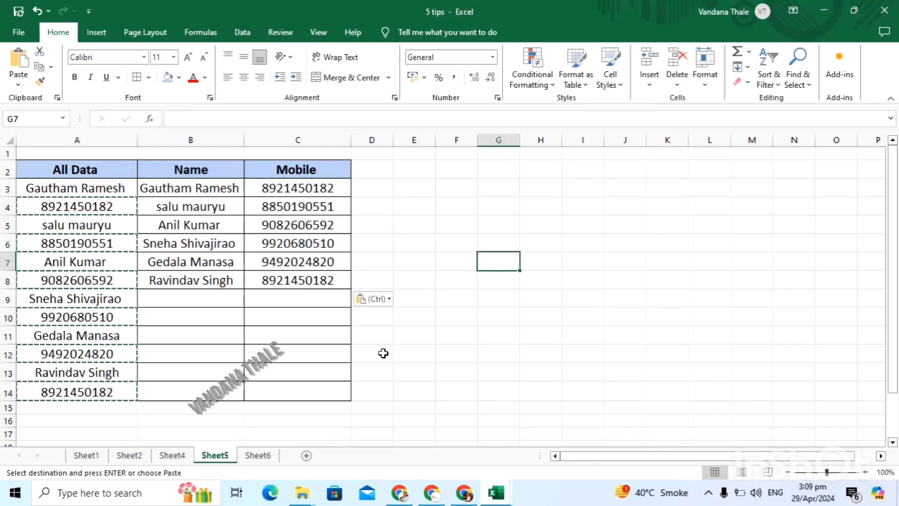
left_click(185, 328)
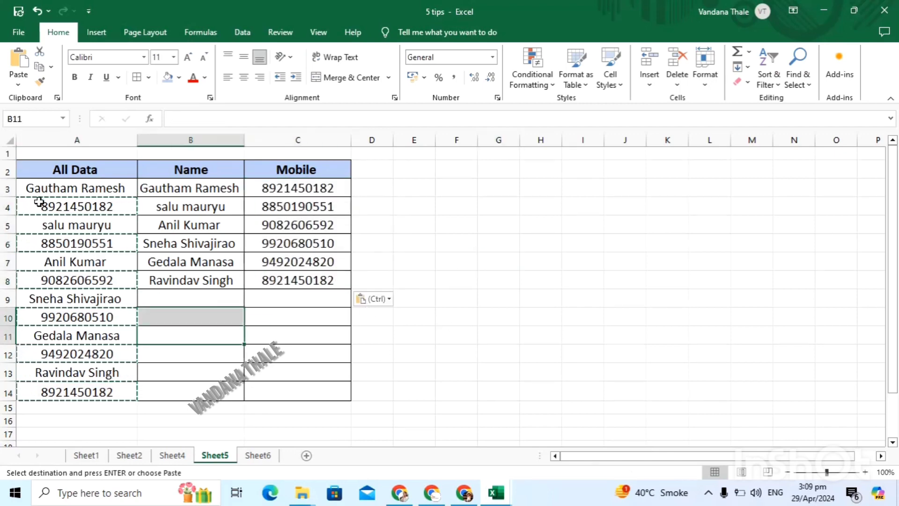
left_click(126, 188)
left_click_drag(159, 189, 295, 280)
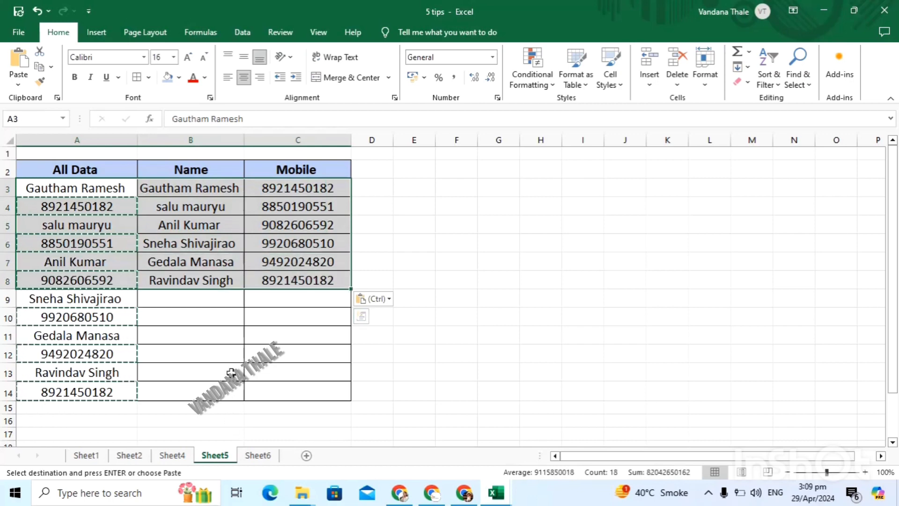
left_click(190, 372)
- On Sheet6, review the Brands/Price list and Pepsi's order of 2, then select the Price cell
left_click(258, 455)
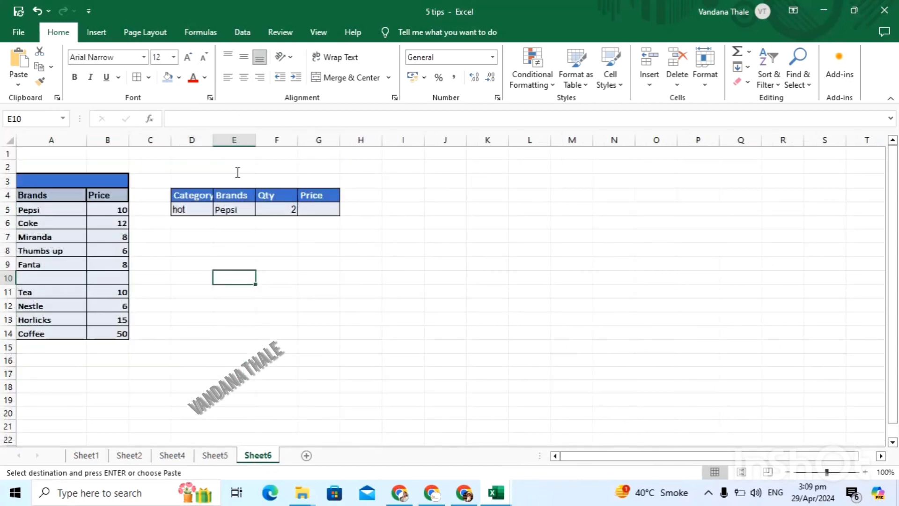
left_click_drag(30, 208, 51, 333)
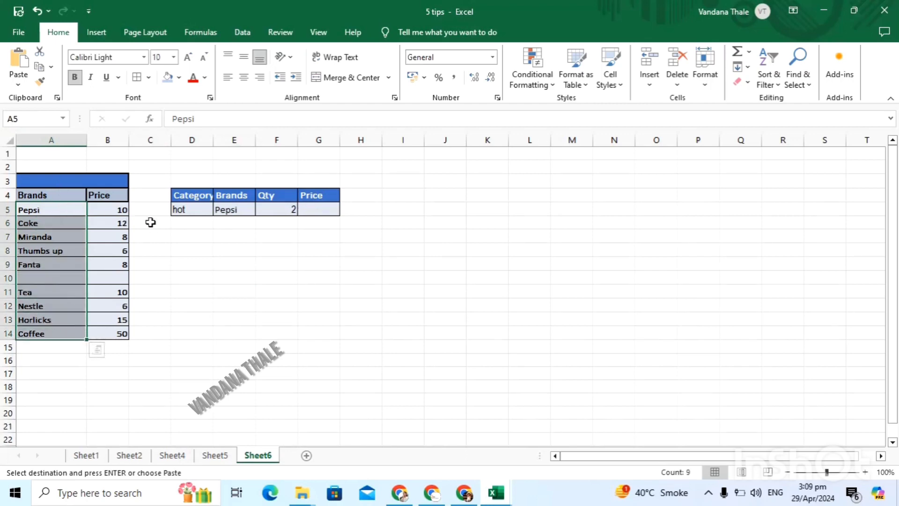
left_click_drag(113, 209, 115, 333)
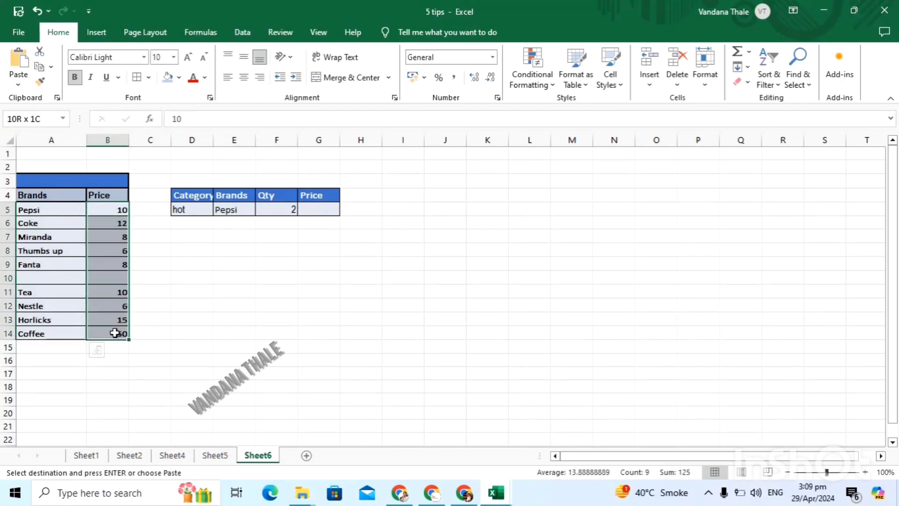
left_click(231, 209)
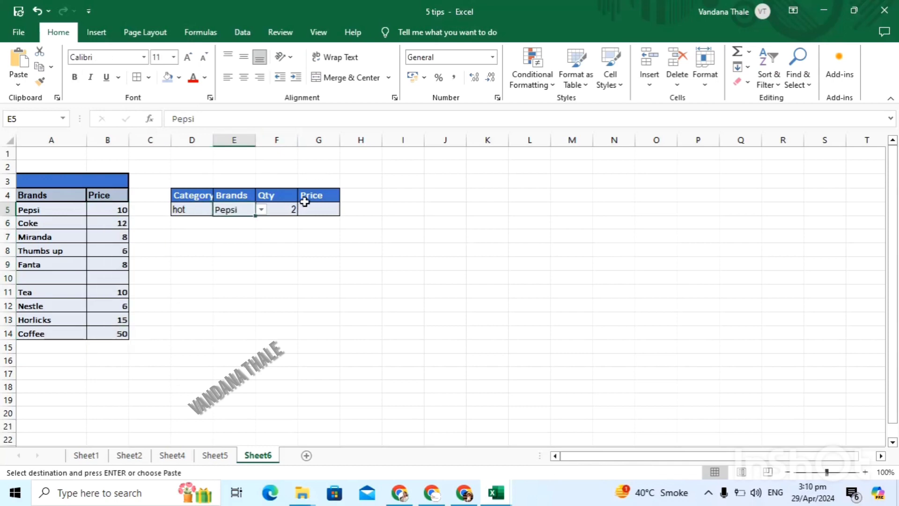
left_click(295, 214)
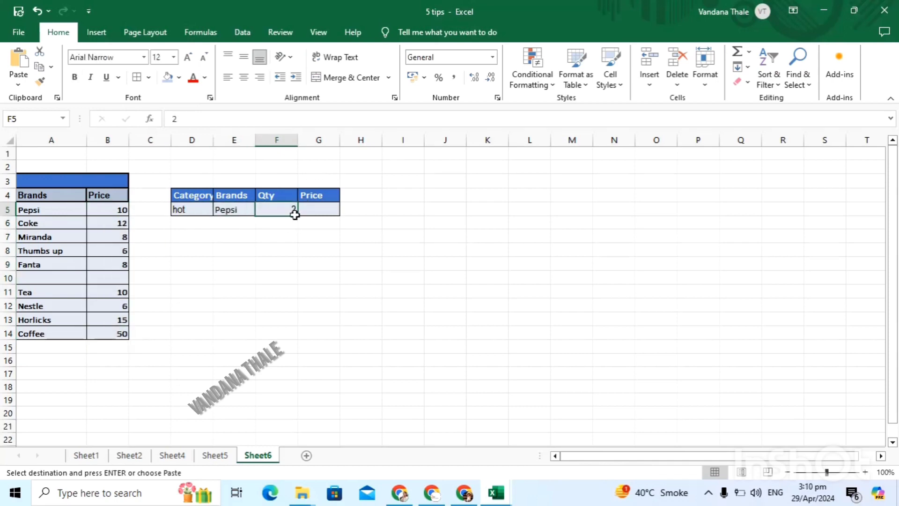
left_click(112, 210)
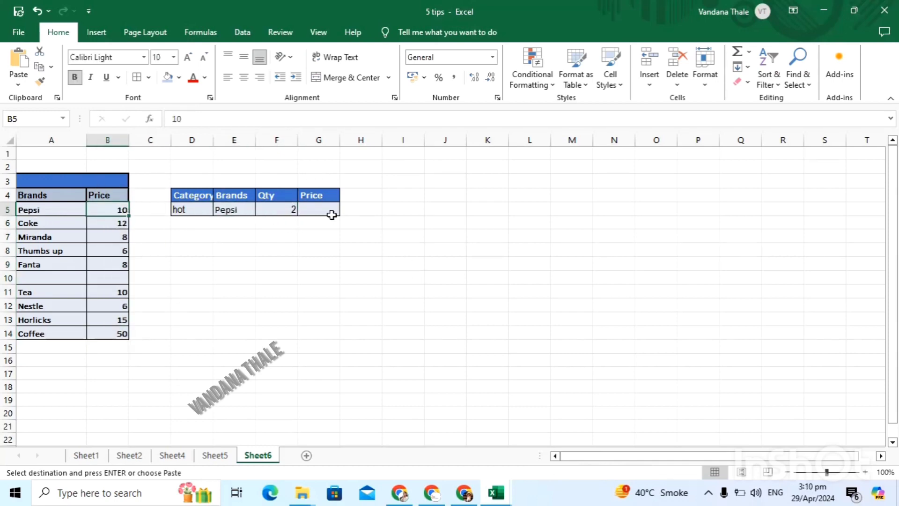
left_click(312, 207)
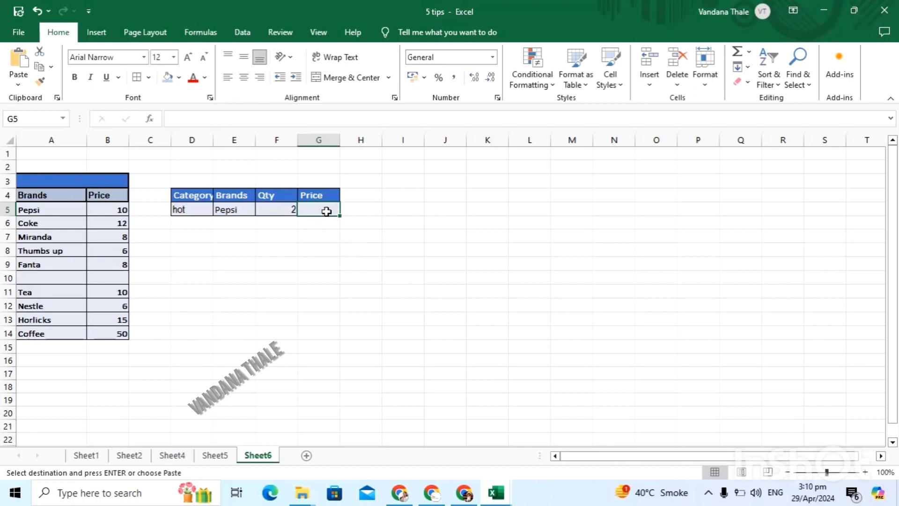
- Enter =VLOOKUP(E5,A5:B14,2,0)*F5 in G5 so Pepsi's price shows 20
type("=")
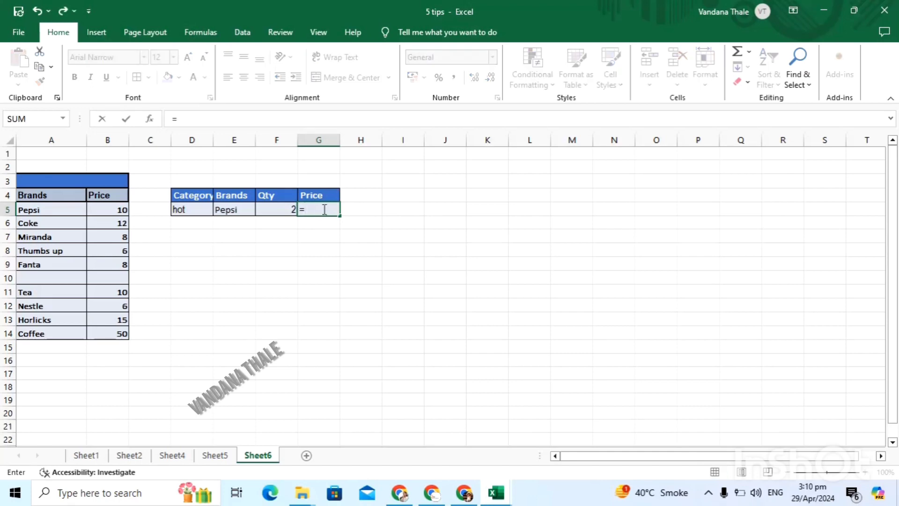
type("vl")
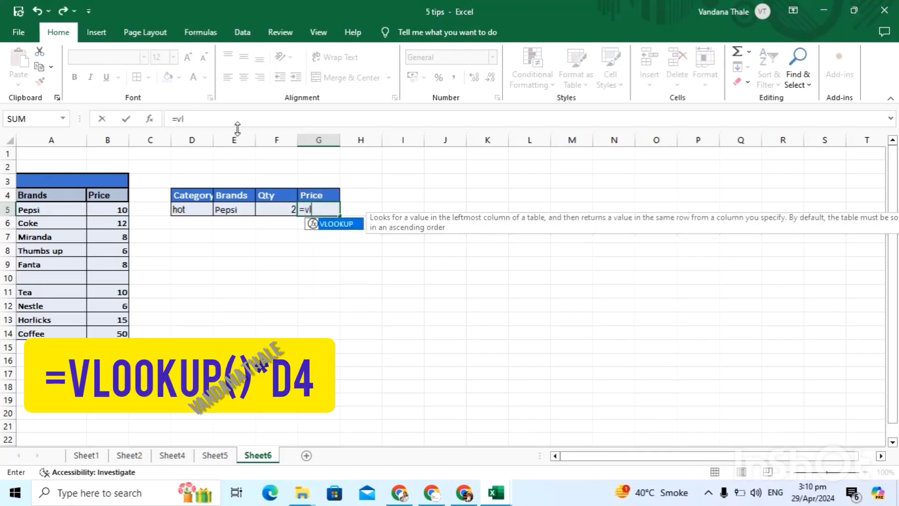
type("l")
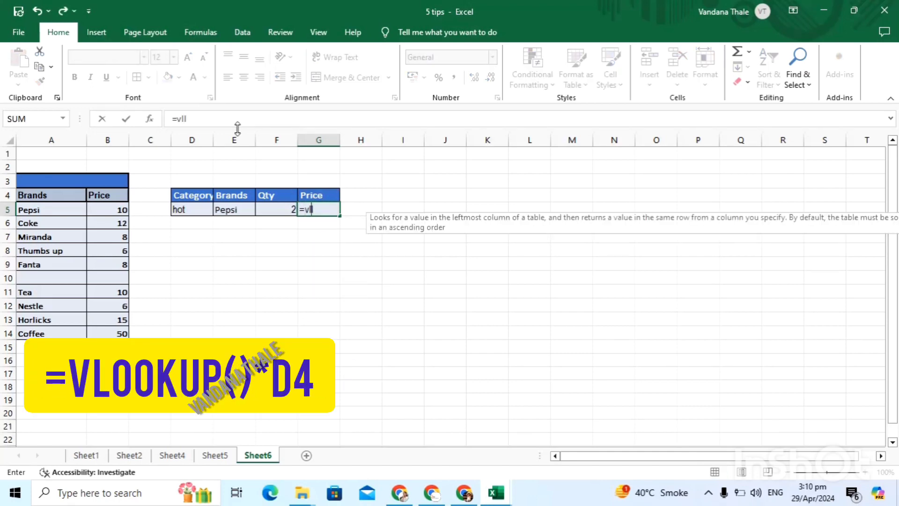
key("BackSpace")
type("ok")
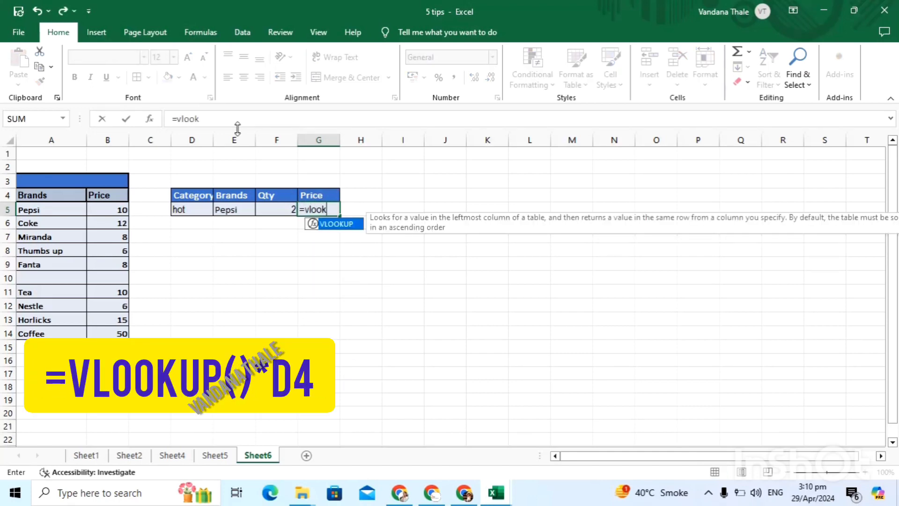
type("up")
type("(")
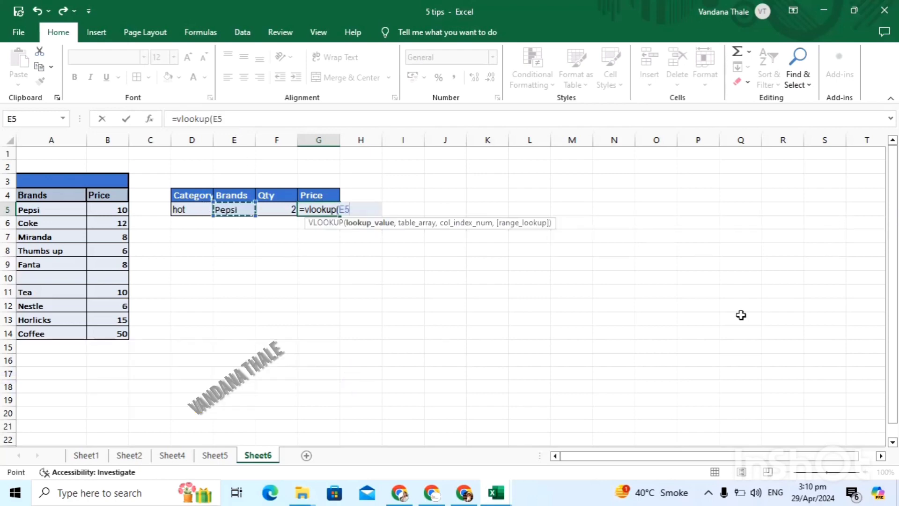
type(",")
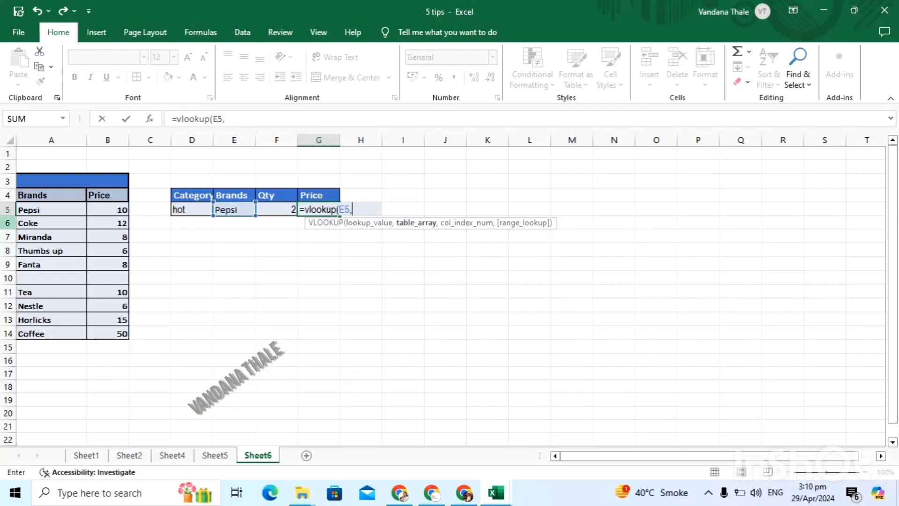
mouse_move(33, 210)
left_mouse_down()
mouse_move(118, 298)
mouse_move(118, 335)
left_mouse_up()
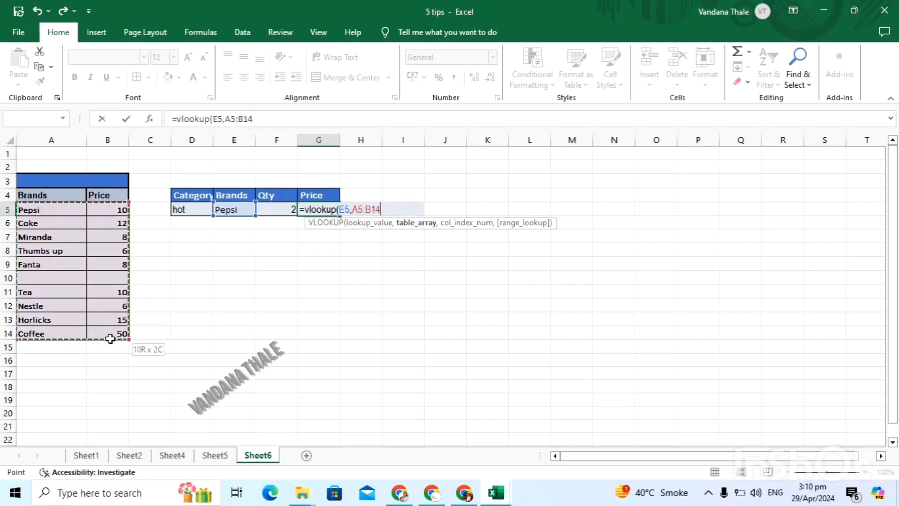
type(",2")
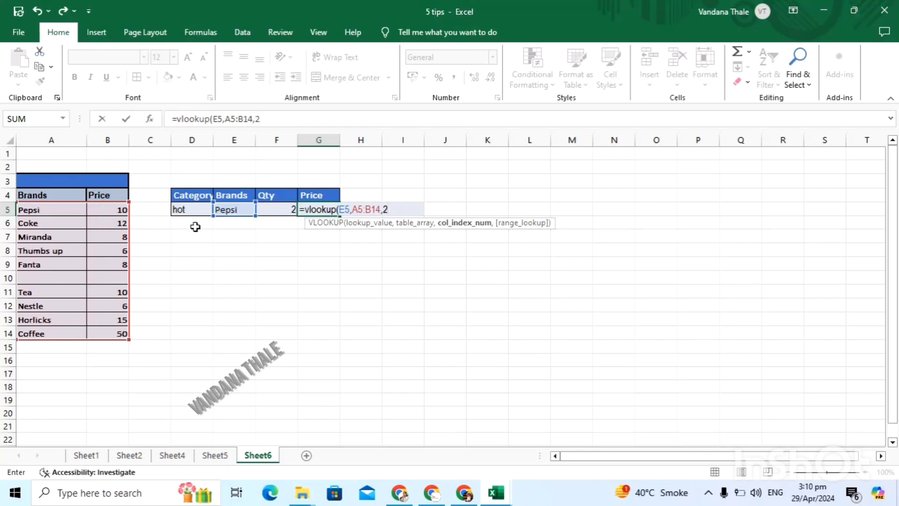
type(",0")
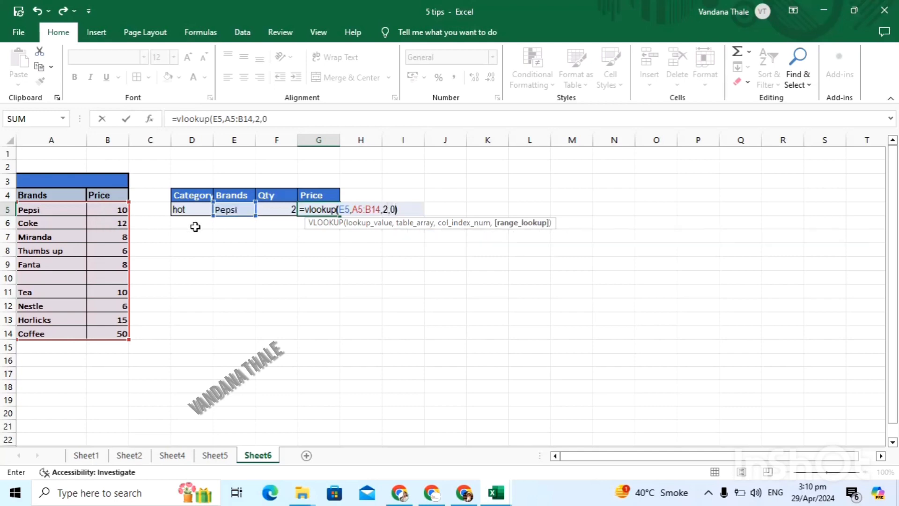
type(")*")
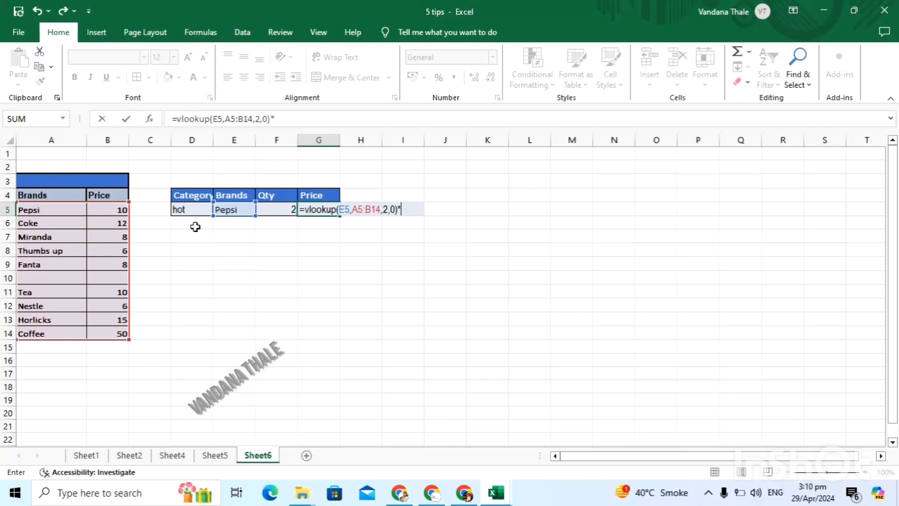
left_click(283, 210)
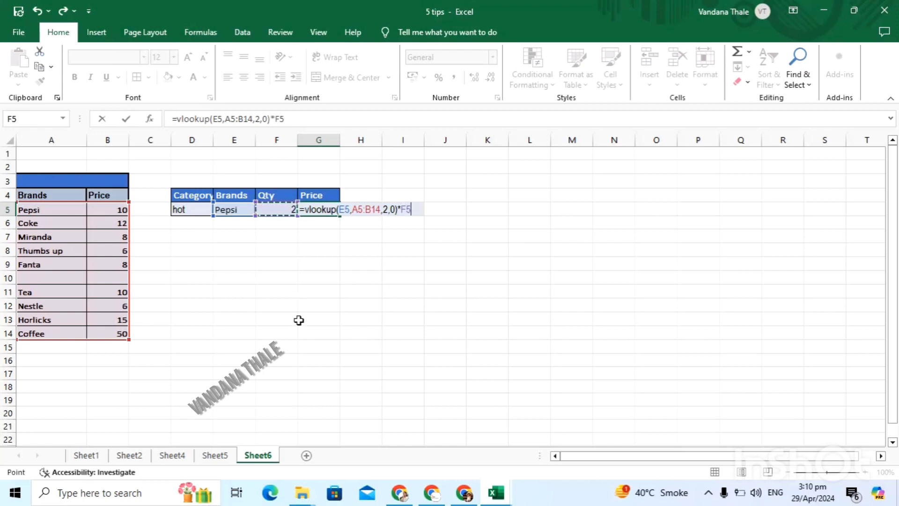
key("ctrl+Return")
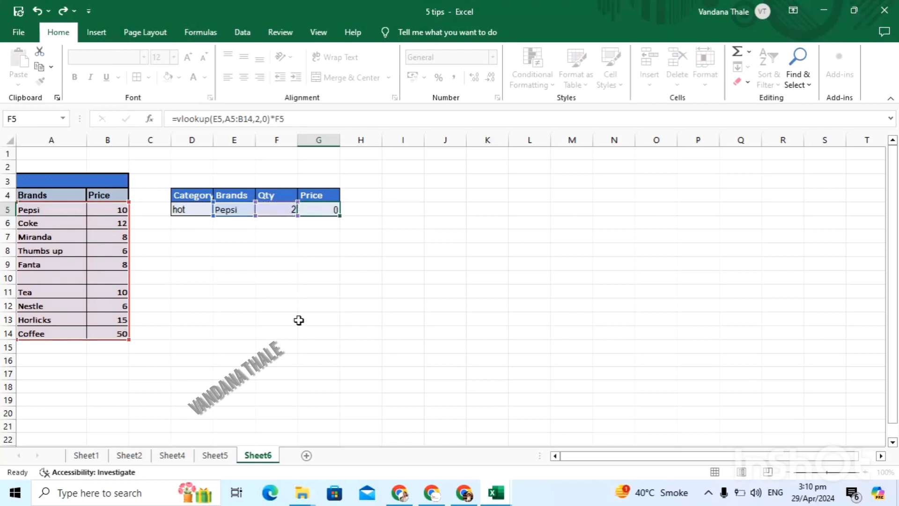
key("Return")
- Change Pepsi's quantity in F5 to 234, then to 5000, so G5 recalculates to 50000
left_click(286, 209)
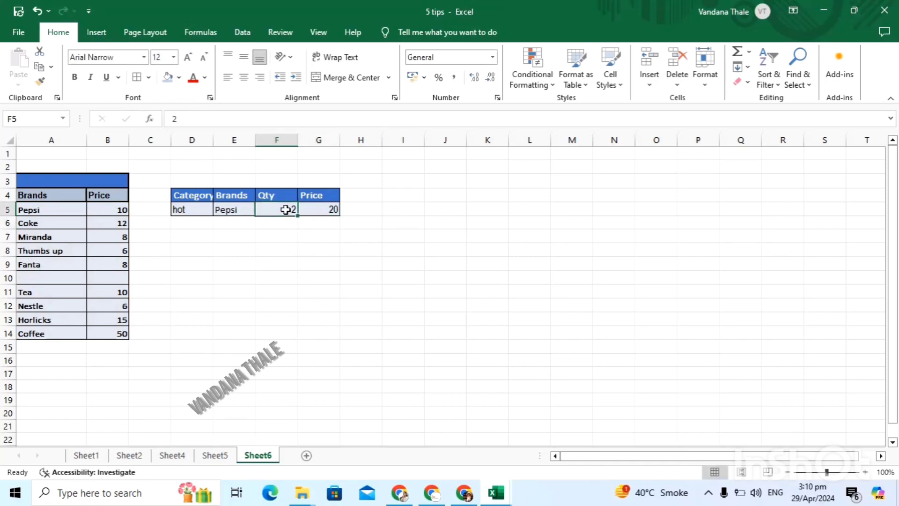
type("2")
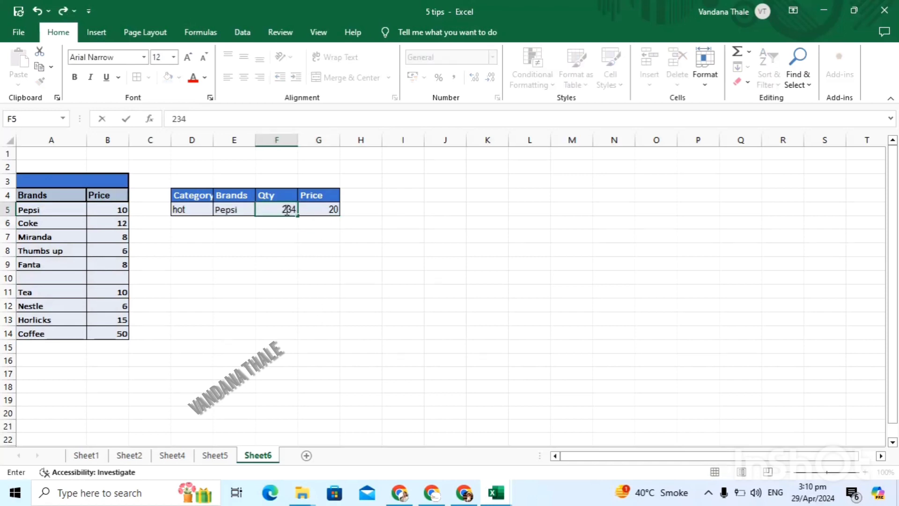
left_click(299, 317)
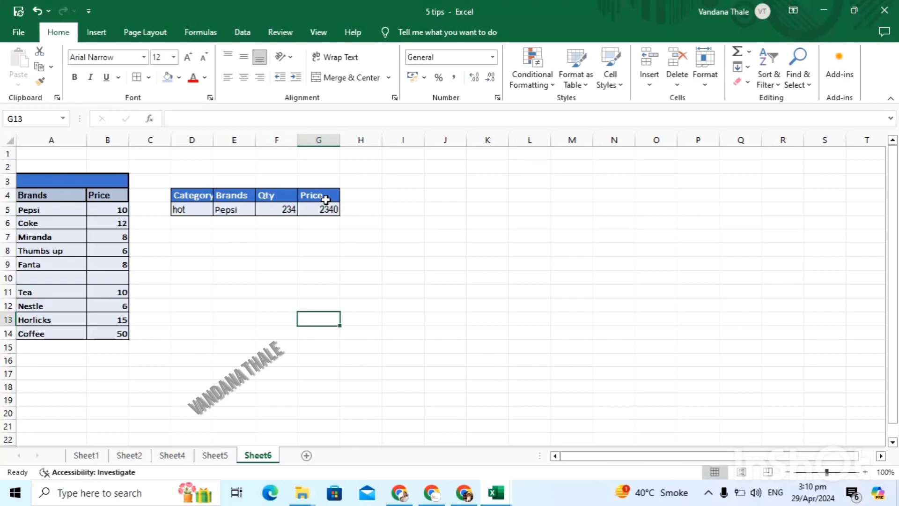
left_click(283, 211)
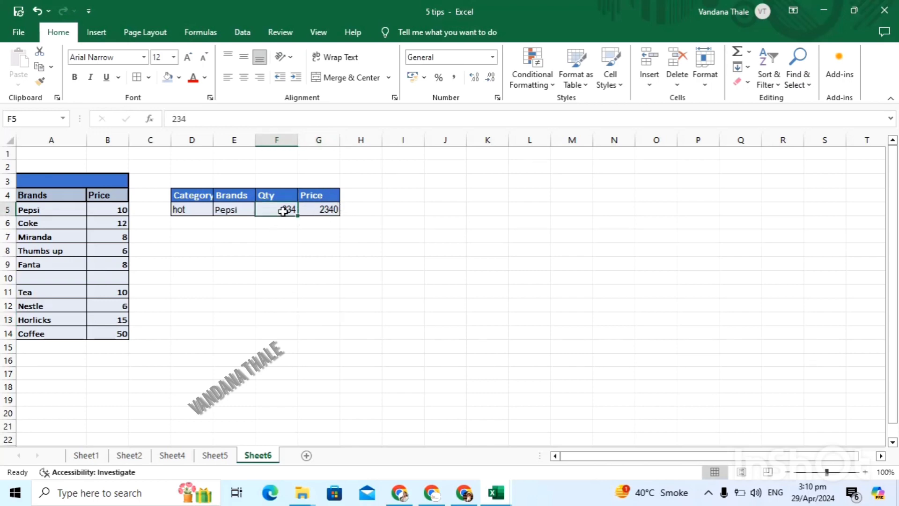
type("5000")
left_click(274, 254)
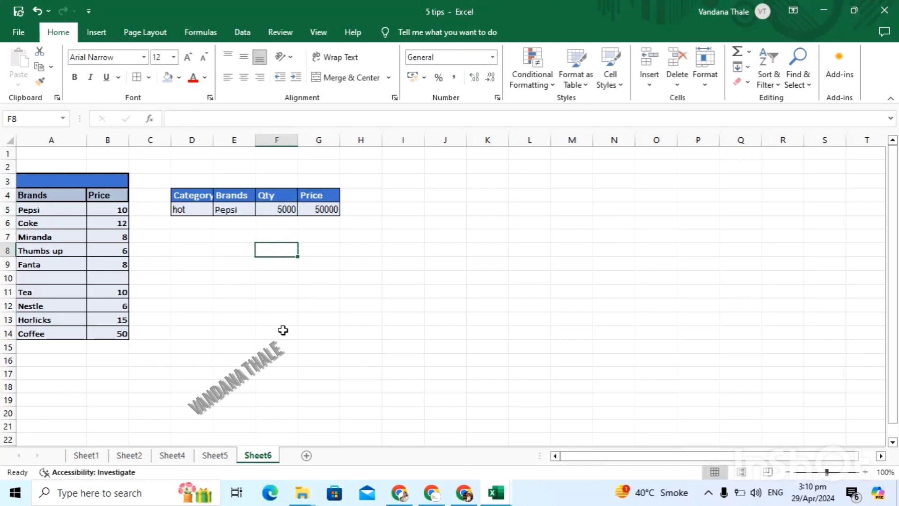
left_click(263, 266)
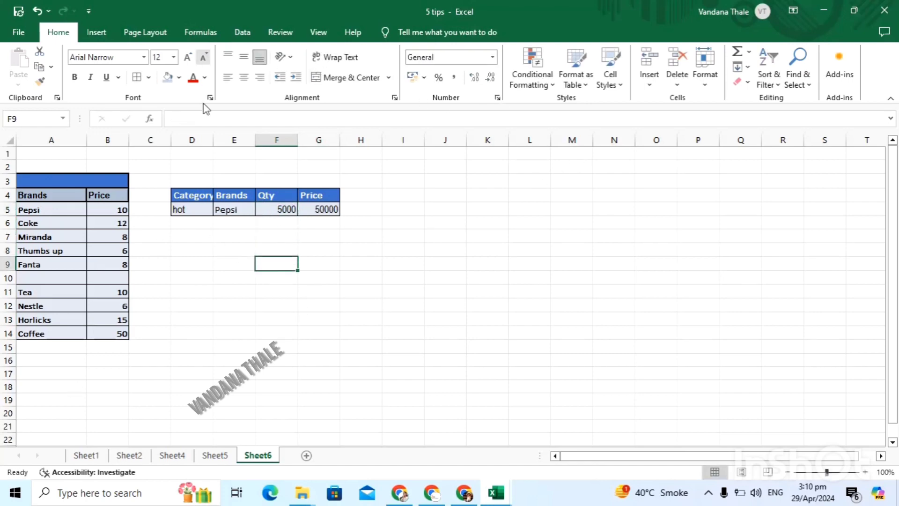
left_click(346, 250)
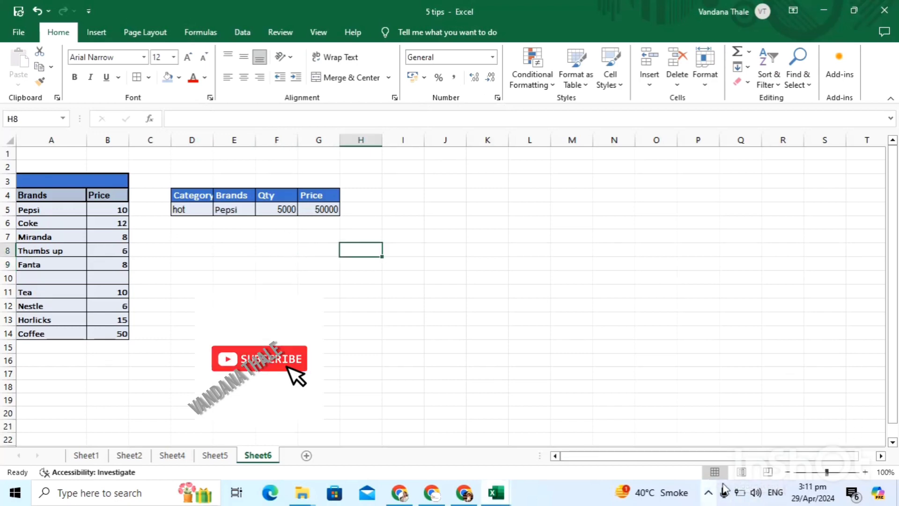
left_click(709, 492)
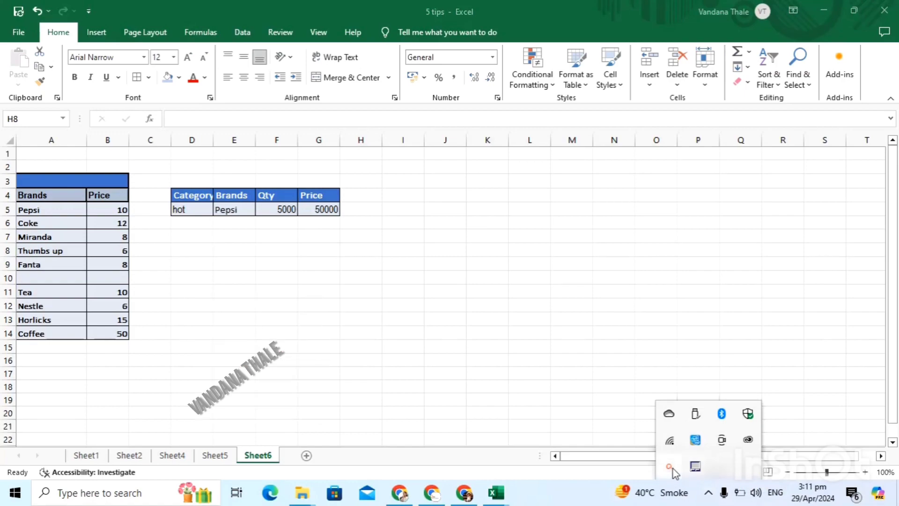